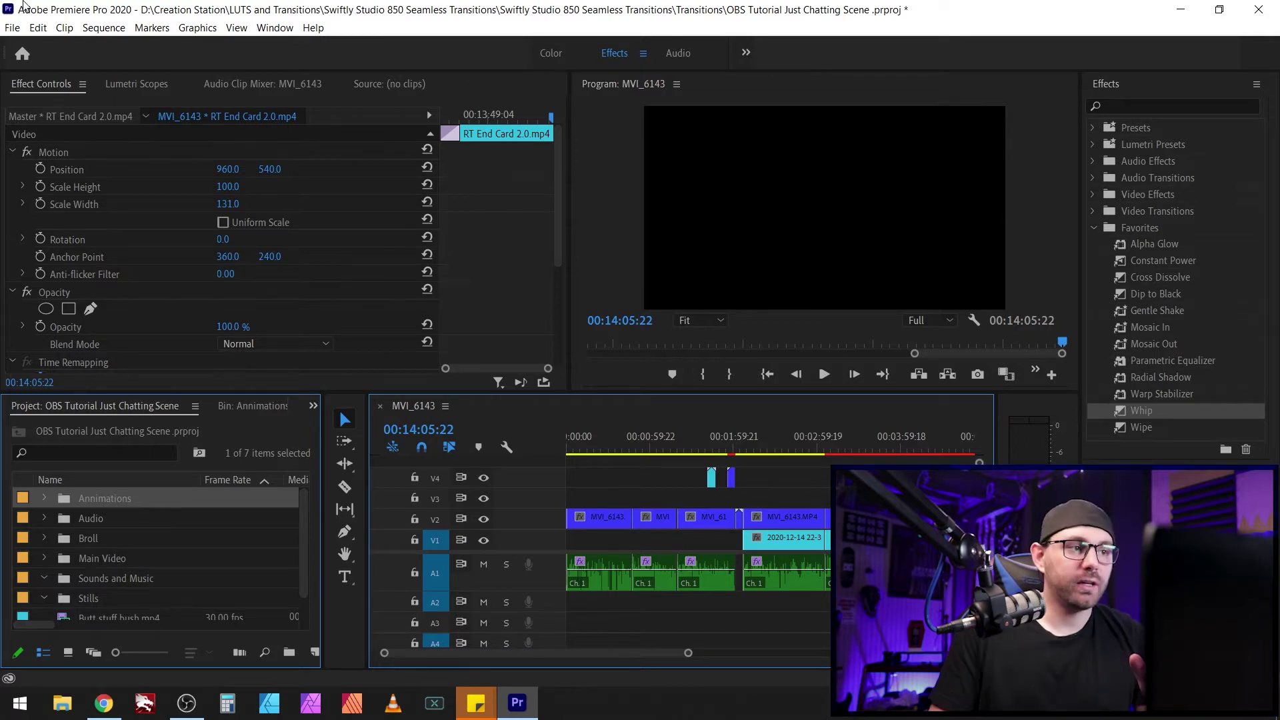
# Add a new adjustment layer at 1920×1080, 23.976 fps, with Square Pixels (1.0).
pyautogui.click(24, 26)
pyautogui.moveTo(28, 48)
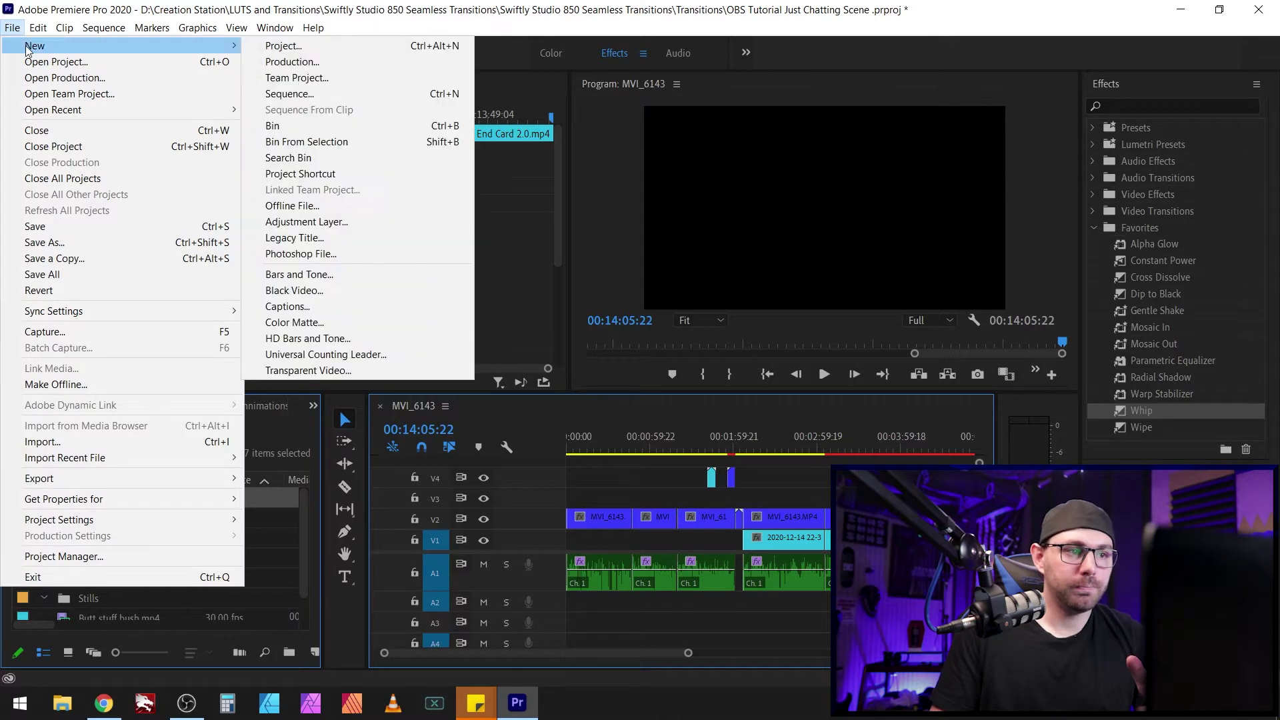
pyautogui.click(308, 222)
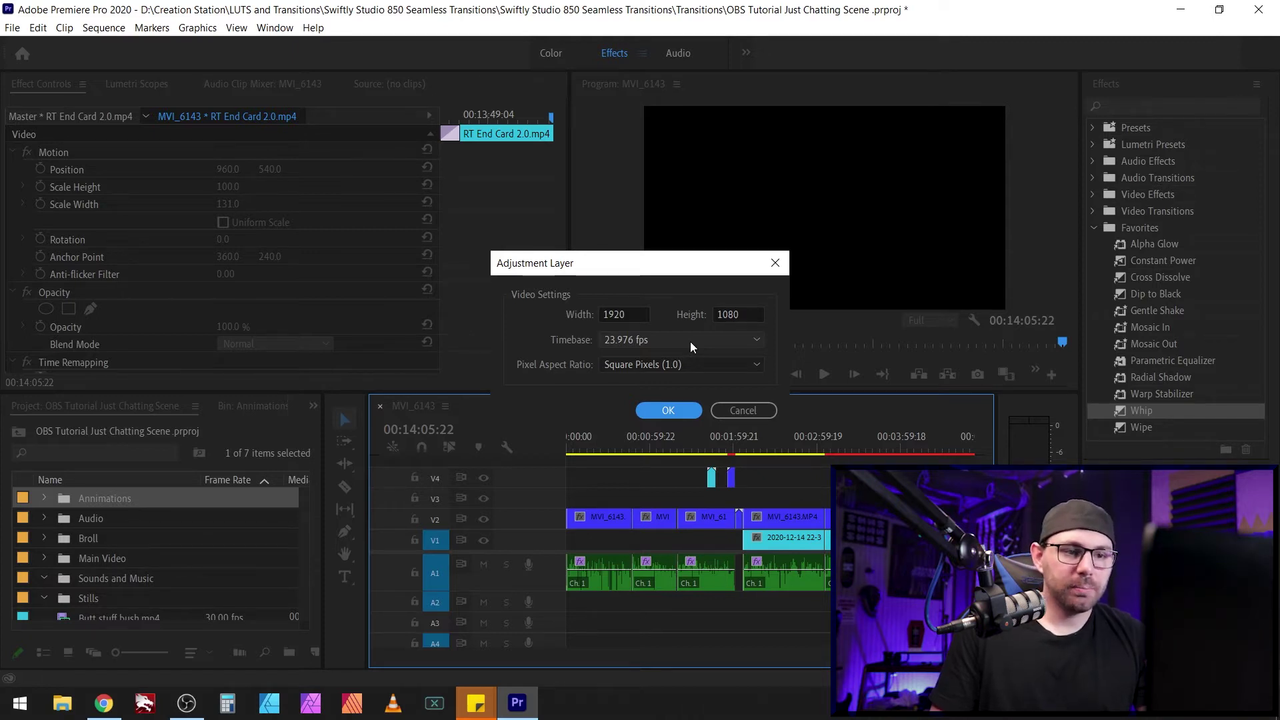
pyautogui.click(665, 370)
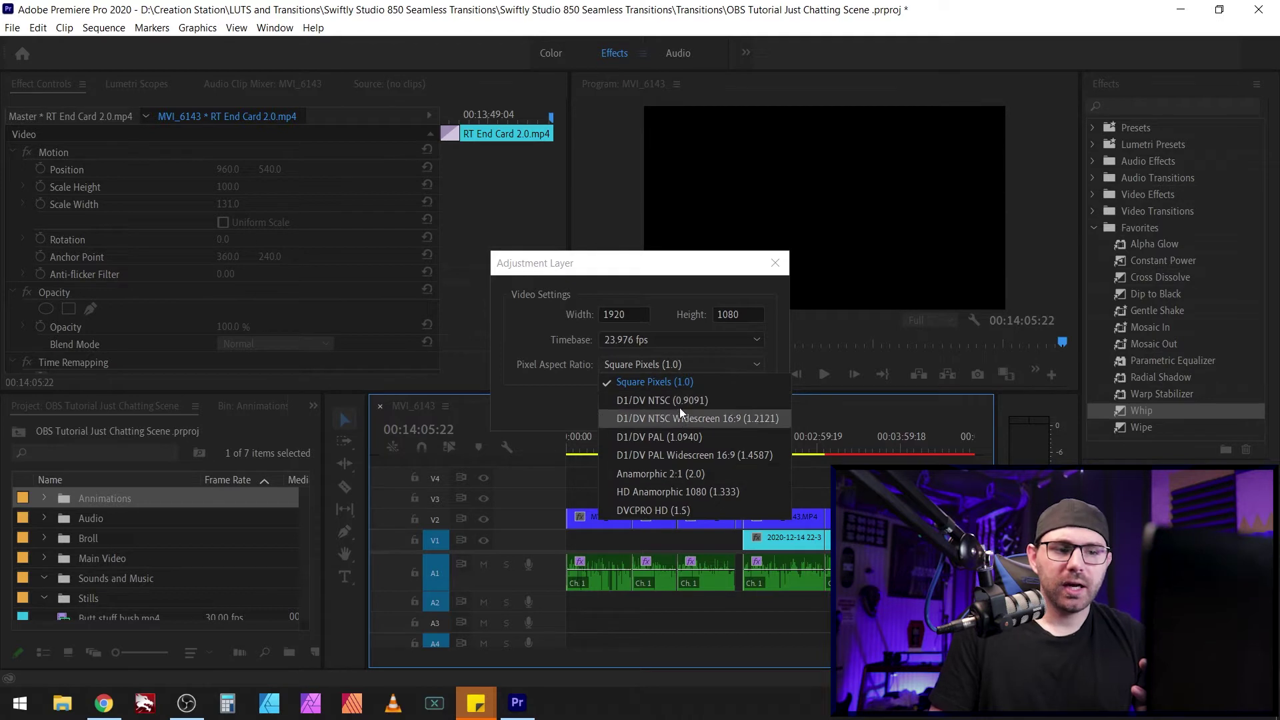
pyautogui.click(655, 382)
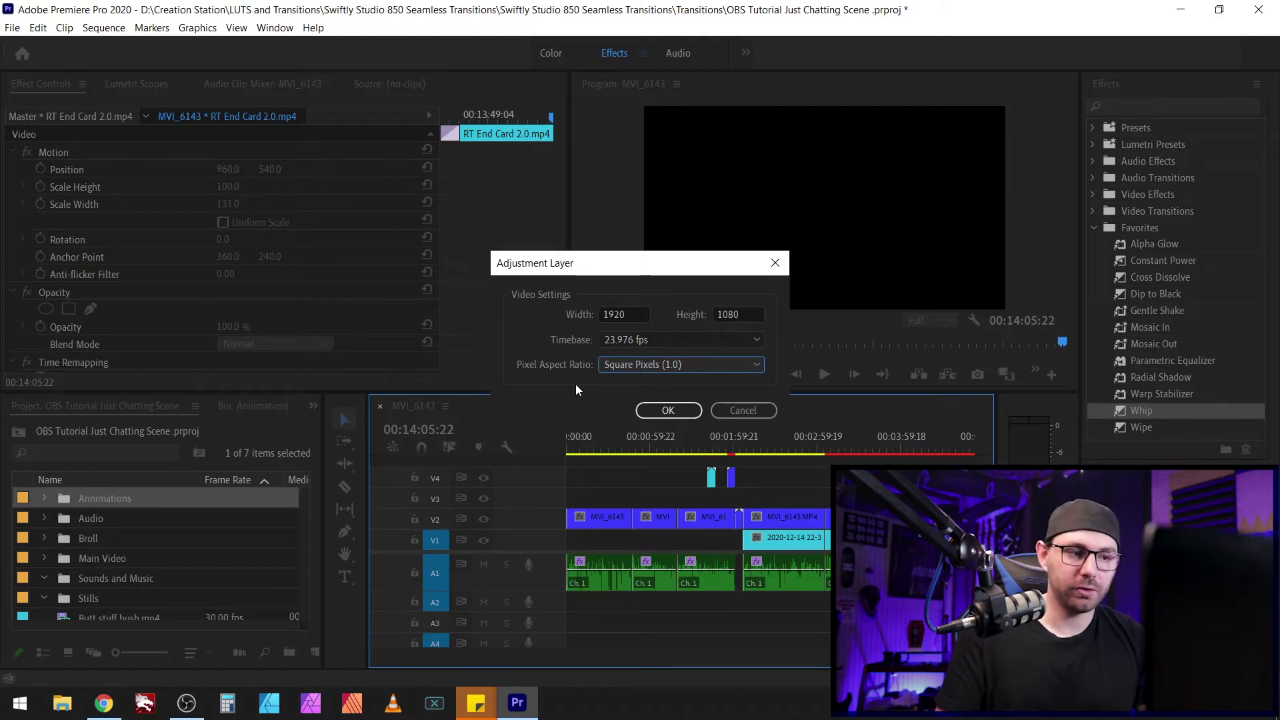
pyautogui.click(645, 410)
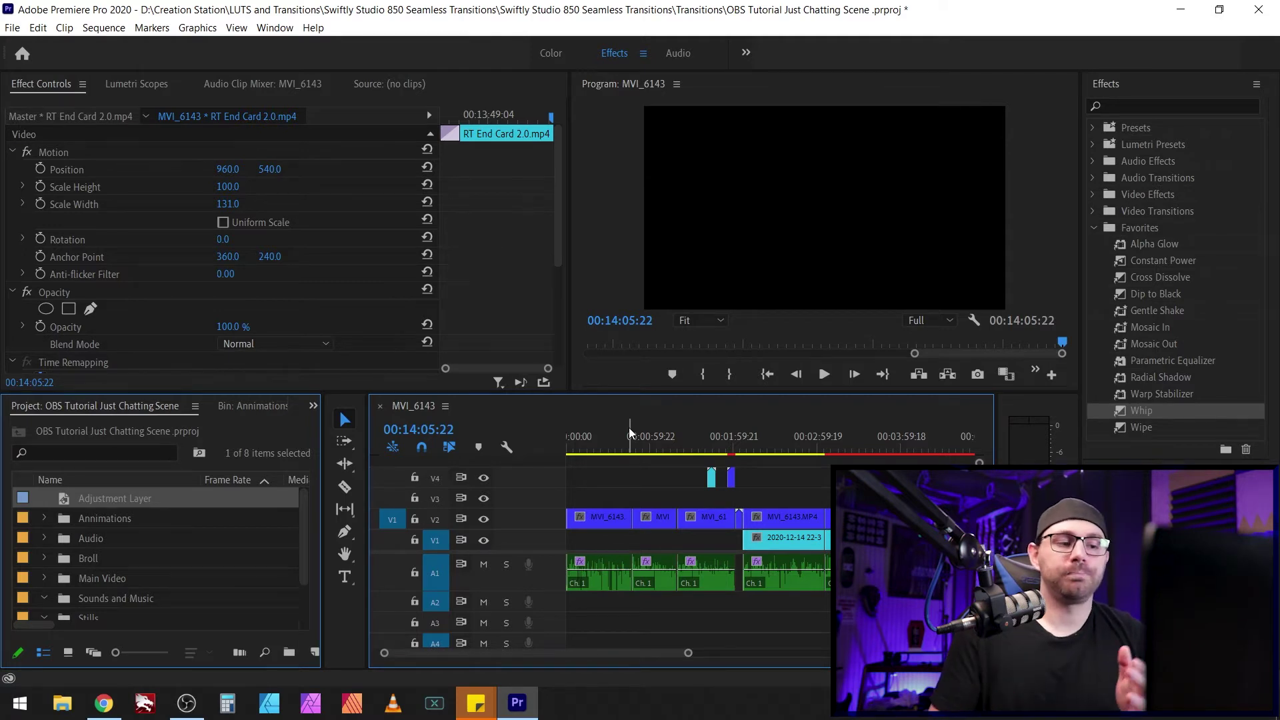
# Rename the adjustment layer to 'Main video' and place it on V3 at the sequence start.
pyautogui.click(137, 501)
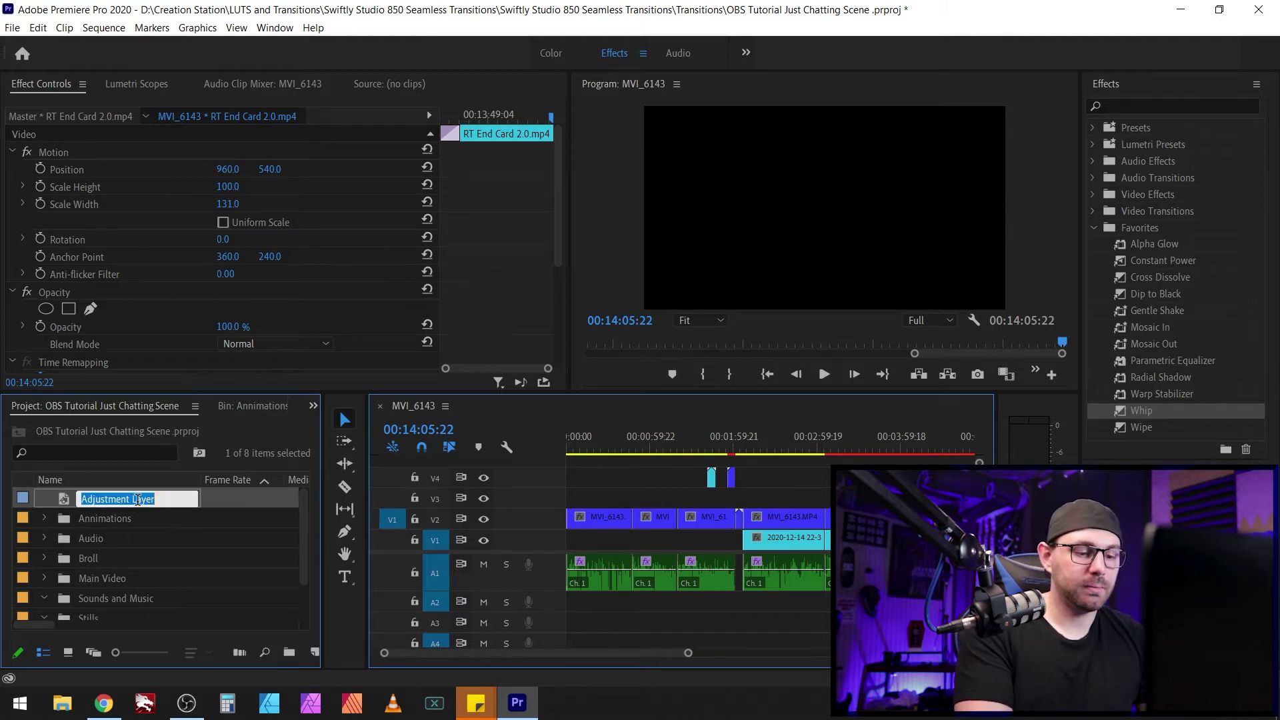
pyautogui.write('Main ')
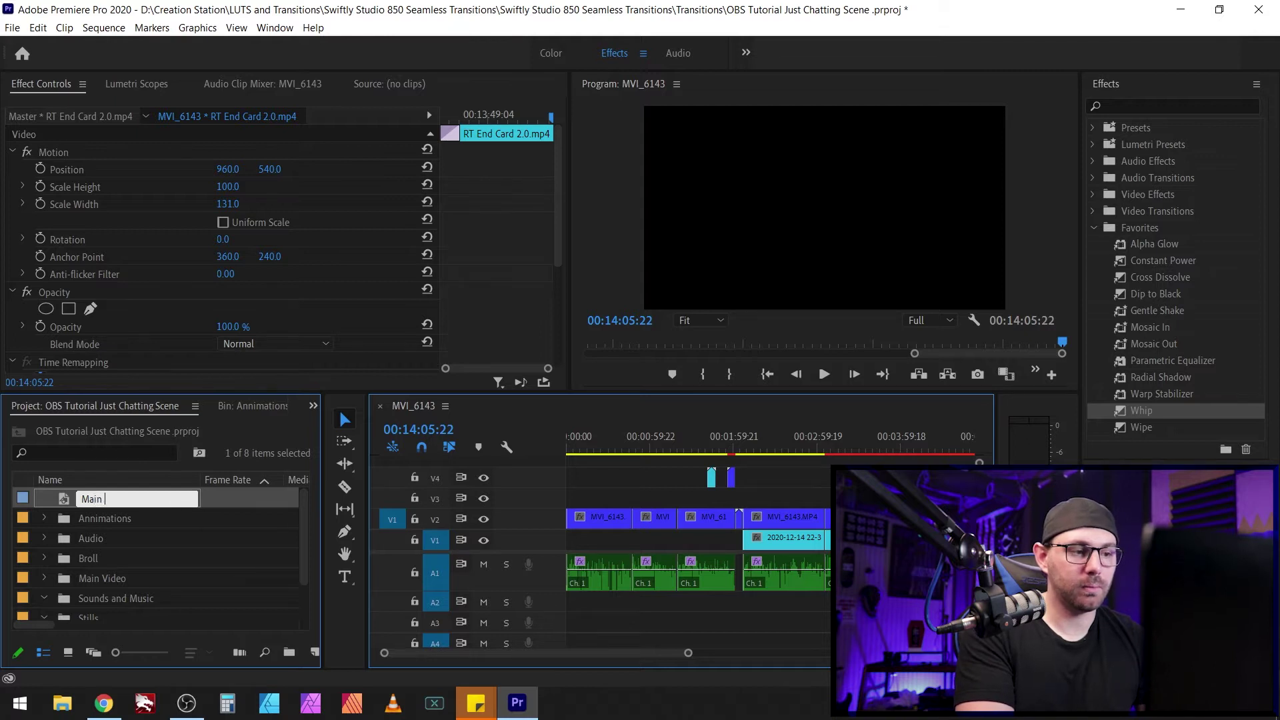
pyautogui.write('video')
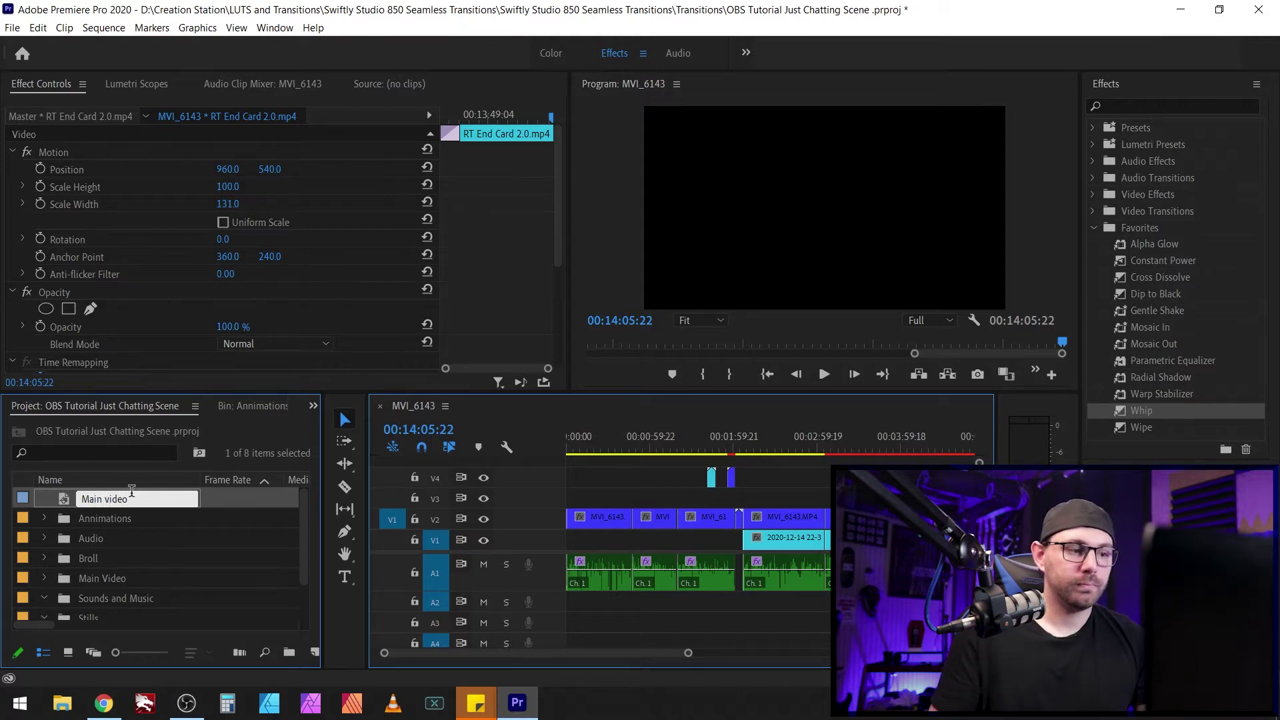
pyautogui.click(61, 501)
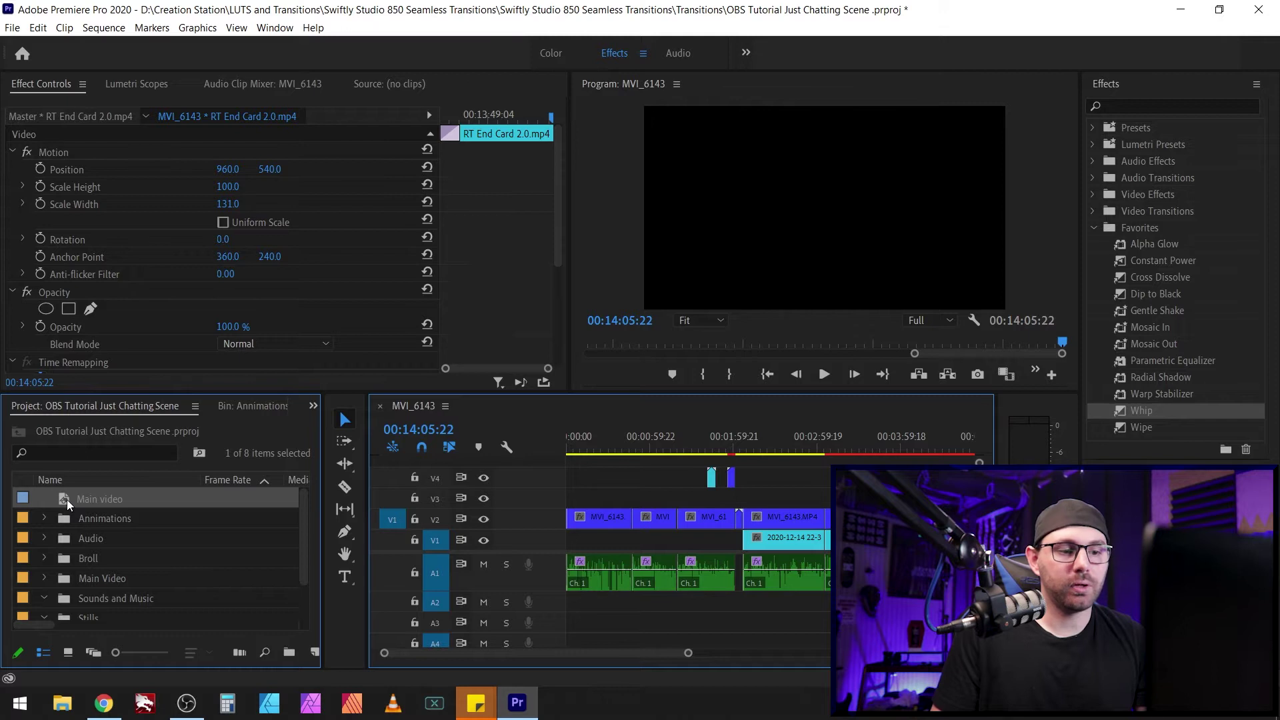
pyautogui.moveTo(67, 499); pyautogui.dragTo(880, 498)
# Select the Main video layer on V3 and switch to the Color workspace.
pyautogui.click(686, 498)
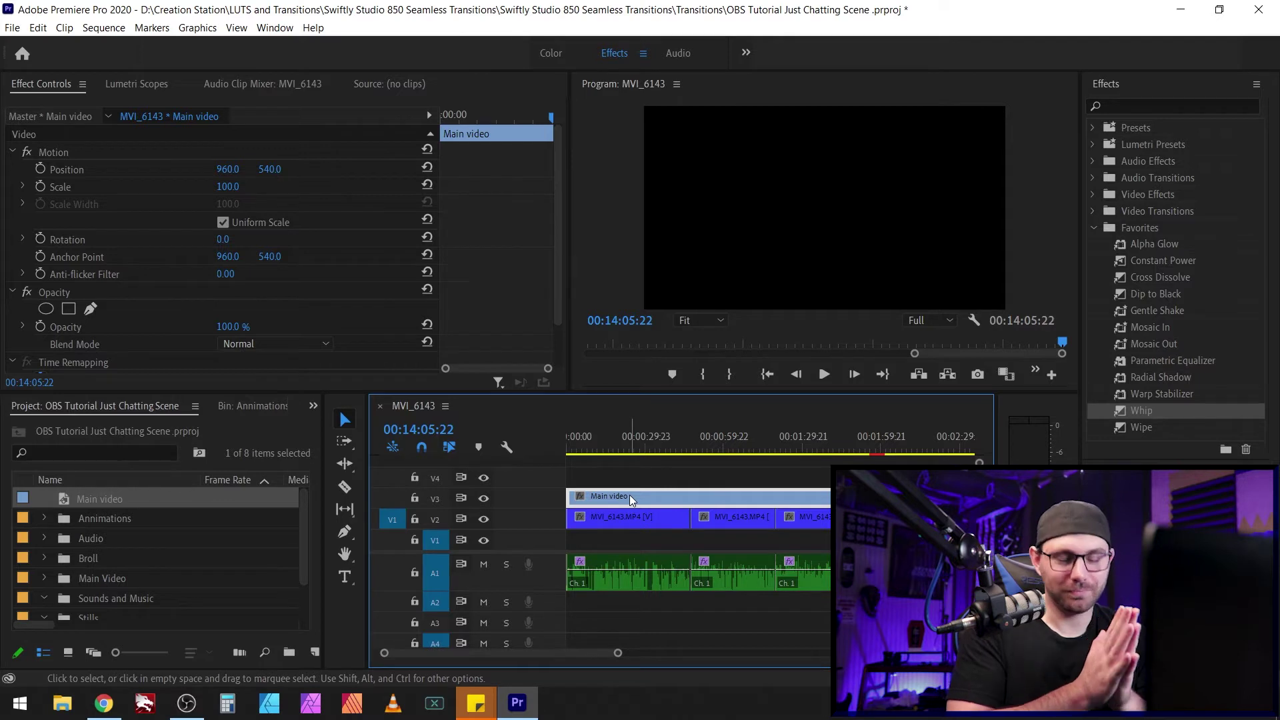
pyautogui.click(540, 53)
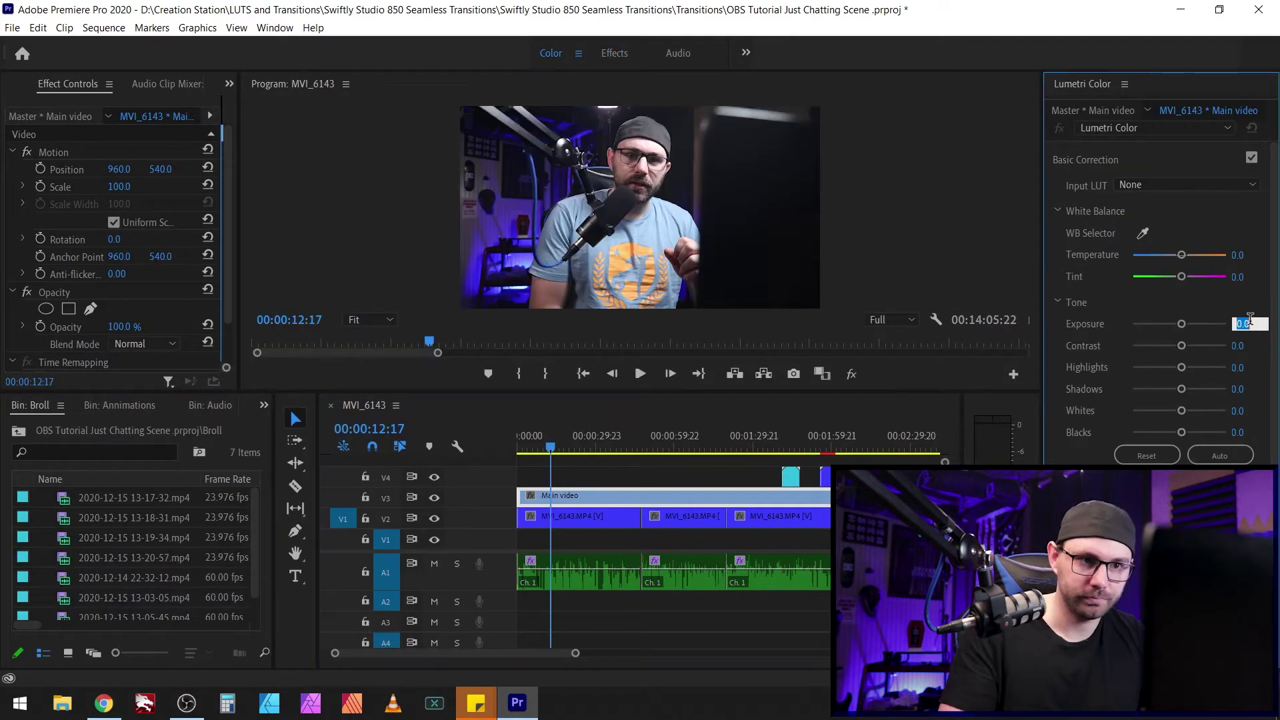
# Set Lumetri Exposure 0.4, Contrast 15, Highlights -16.8, Shadows 5, Whites 3, Blacks -20, Temperature 12.
pyautogui.moveTo(1181, 324); pyautogui.dragTo(1183, 324)
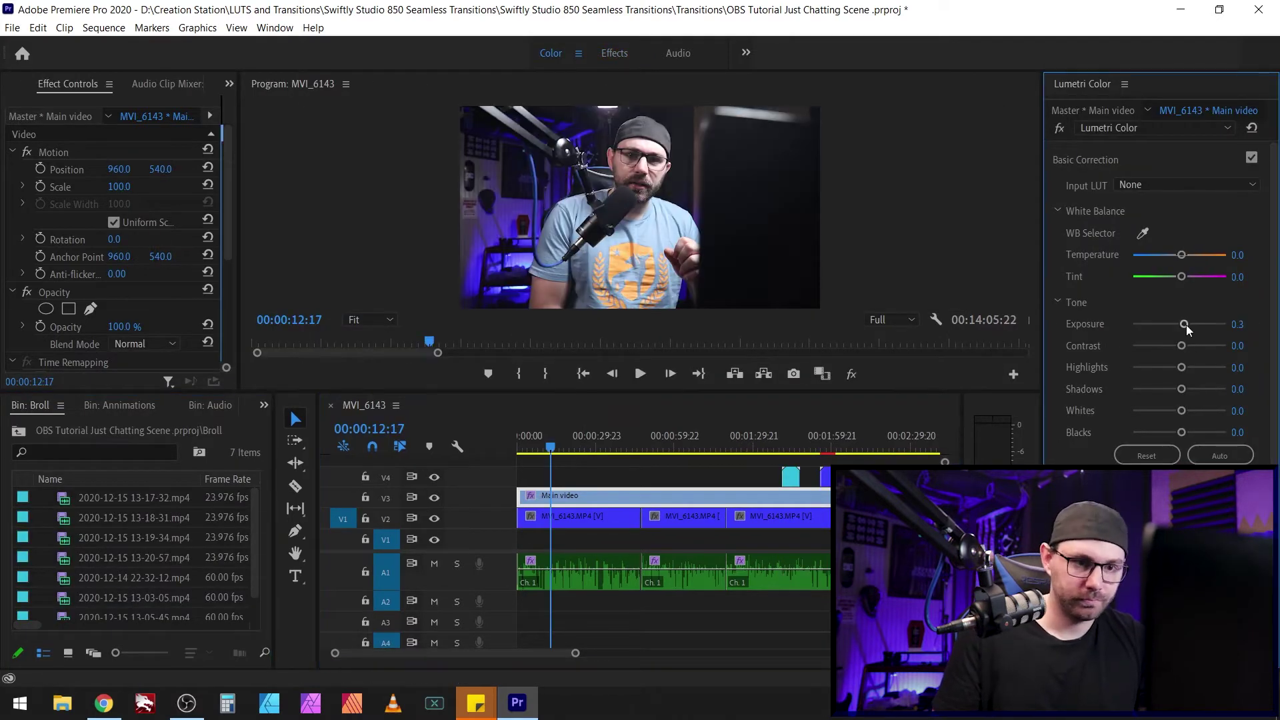
pyautogui.moveTo(797, 393); pyautogui.dragTo(797, 466)
pyautogui.moveTo(1184, 323); pyautogui.dragTo(1172, 432)
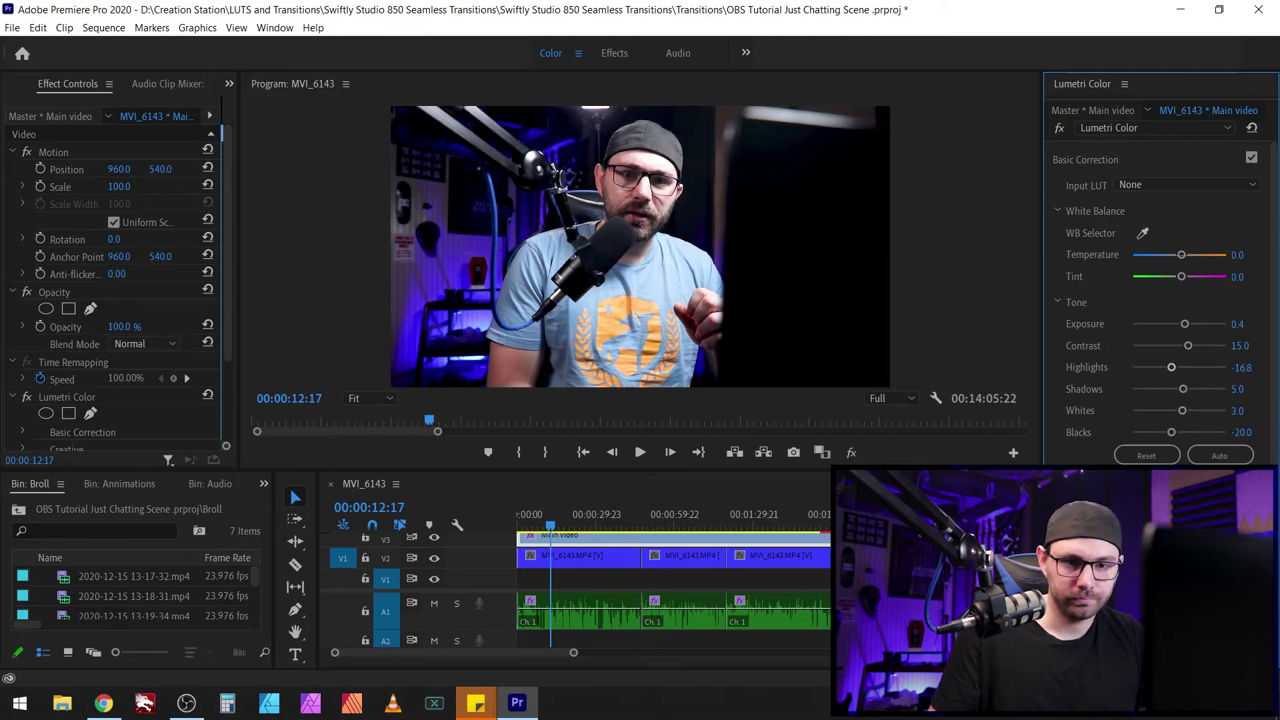
pyautogui.click(1142, 233)
pyautogui.moveTo(1181, 255); pyautogui.dragTo(1187, 255)
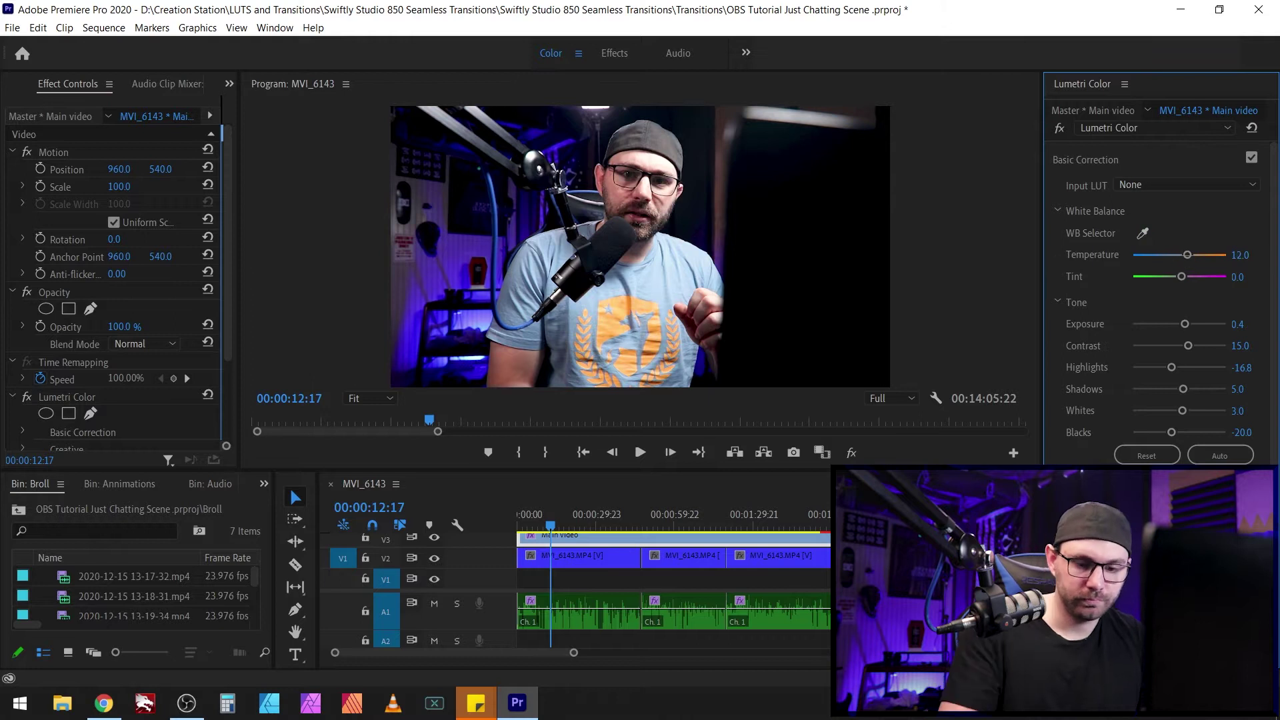
pyautogui.click(1060, 129)
pyautogui.click(1060, 129)
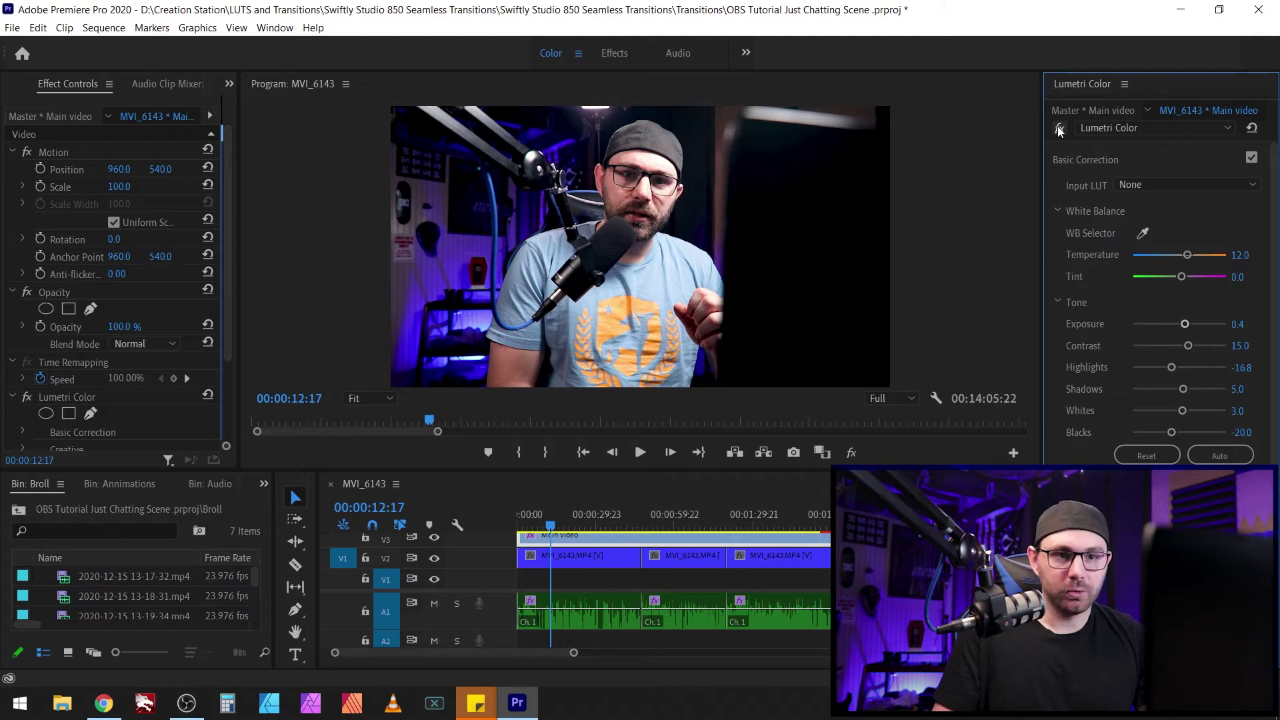
pyautogui.click(1060, 132)
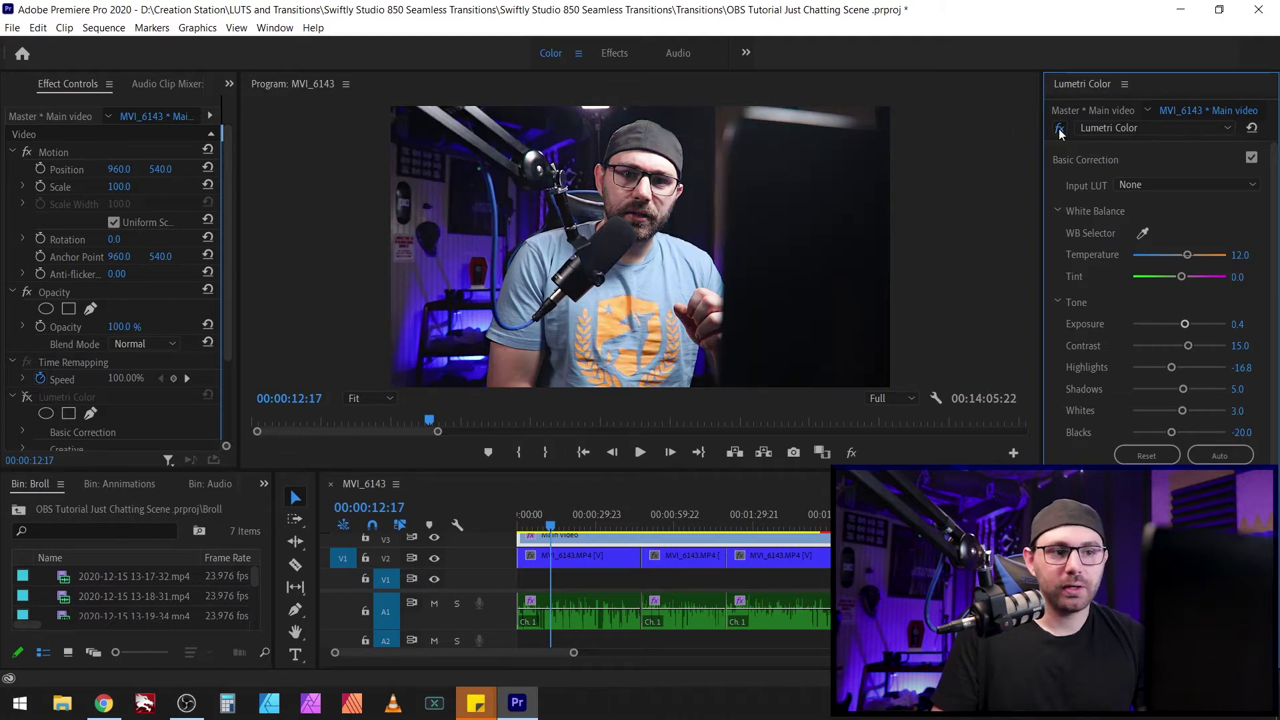
pyautogui.click(1060, 131)
pyautogui.click(609, 55)
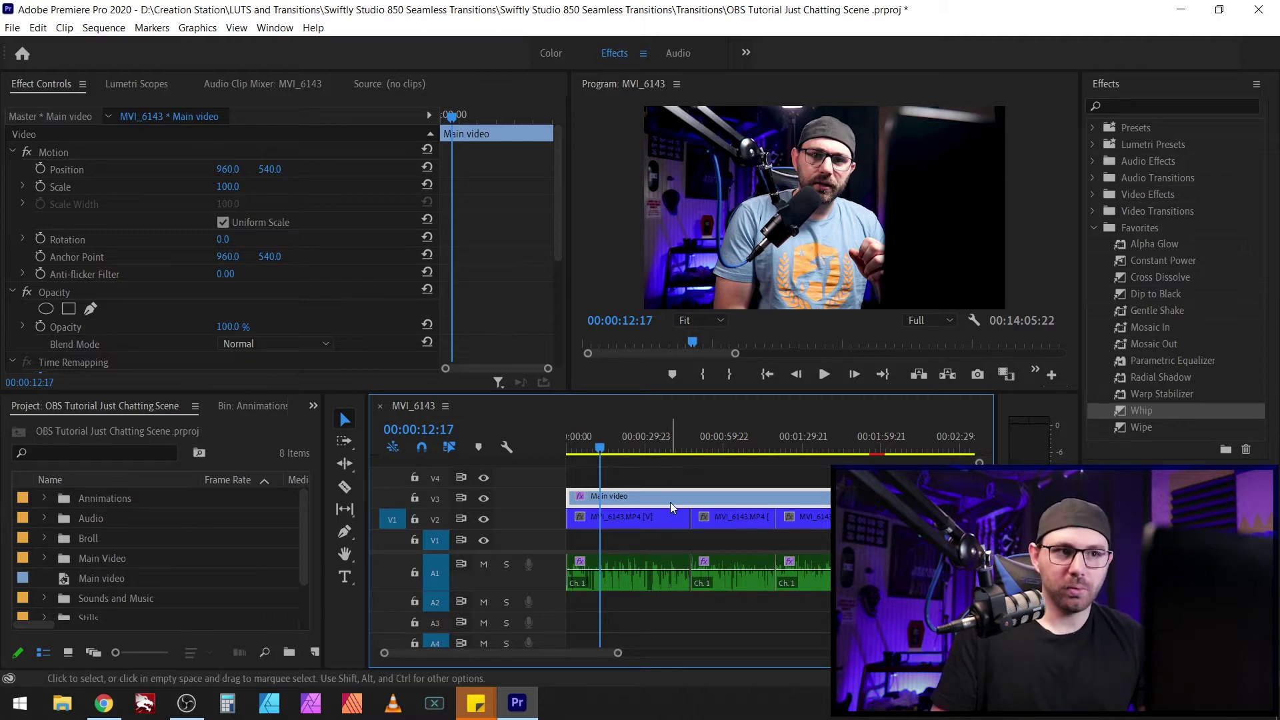
pyautogui.click(552, 56)
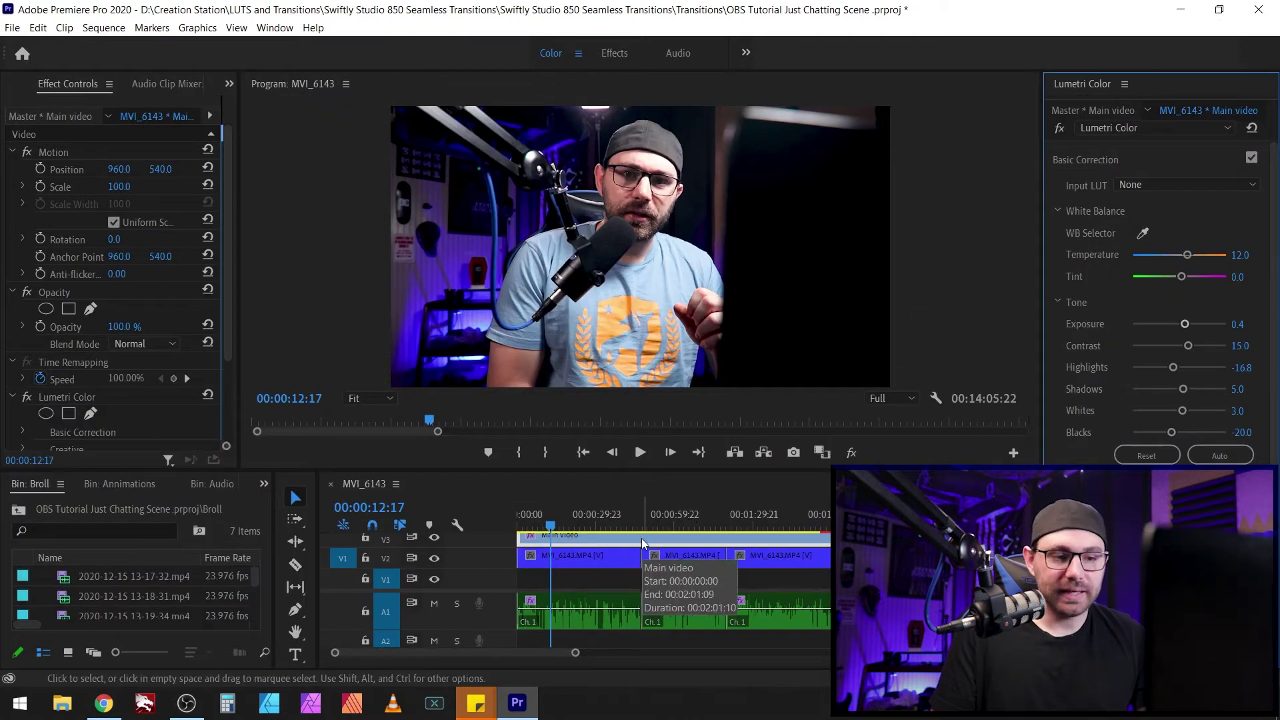
pyautogui.click(641, 540)
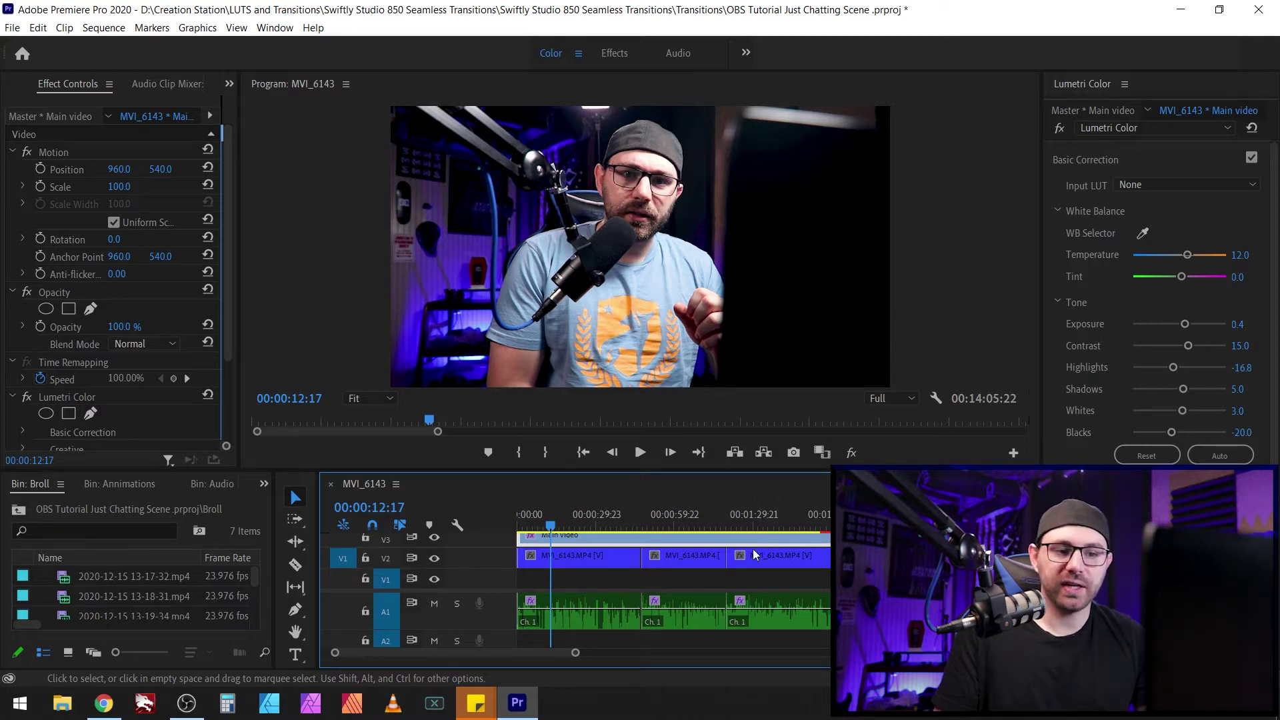
pyautogui.click(611, 559)
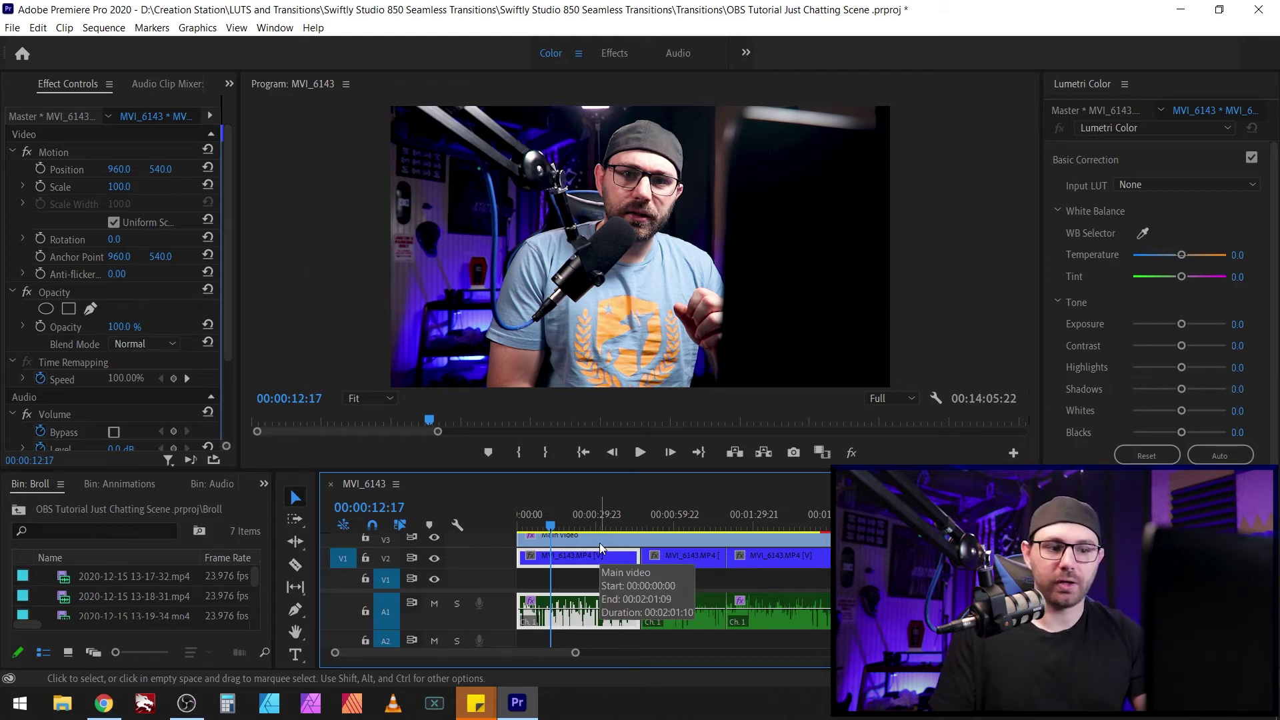
pyautogui.click(596, 536)
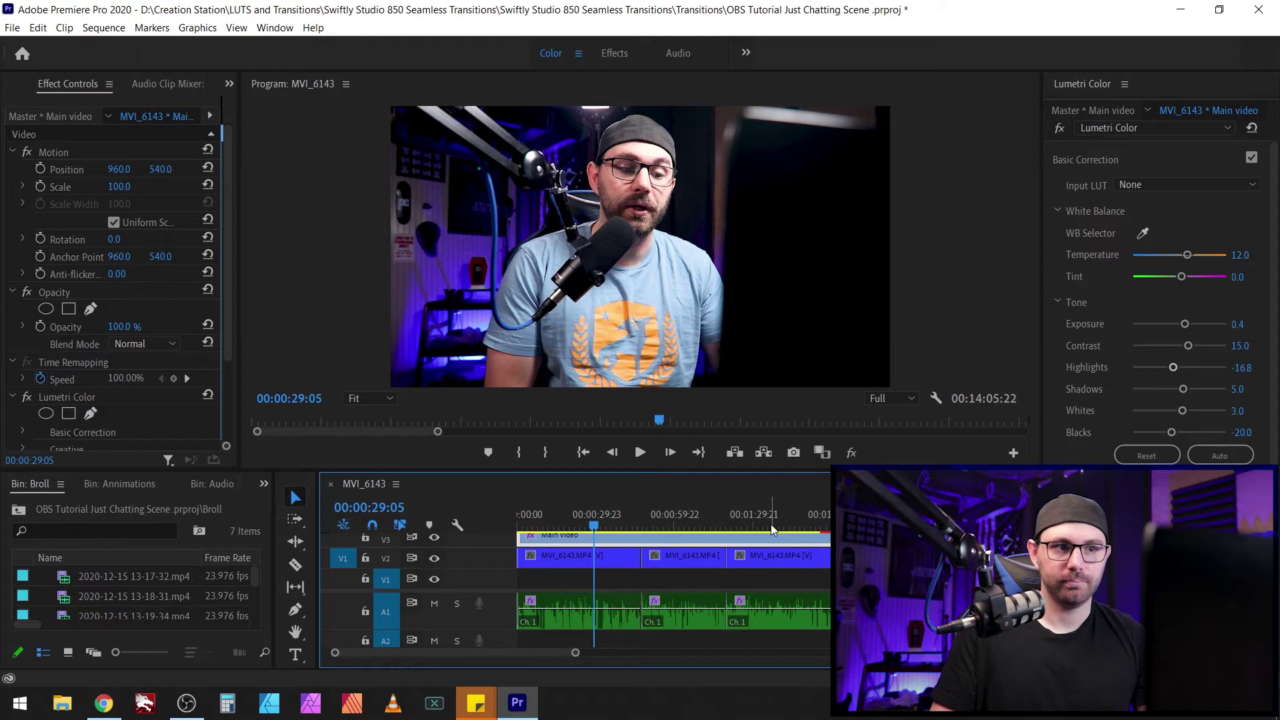
pyautogui.hotkey('alt', 'shift', '5')
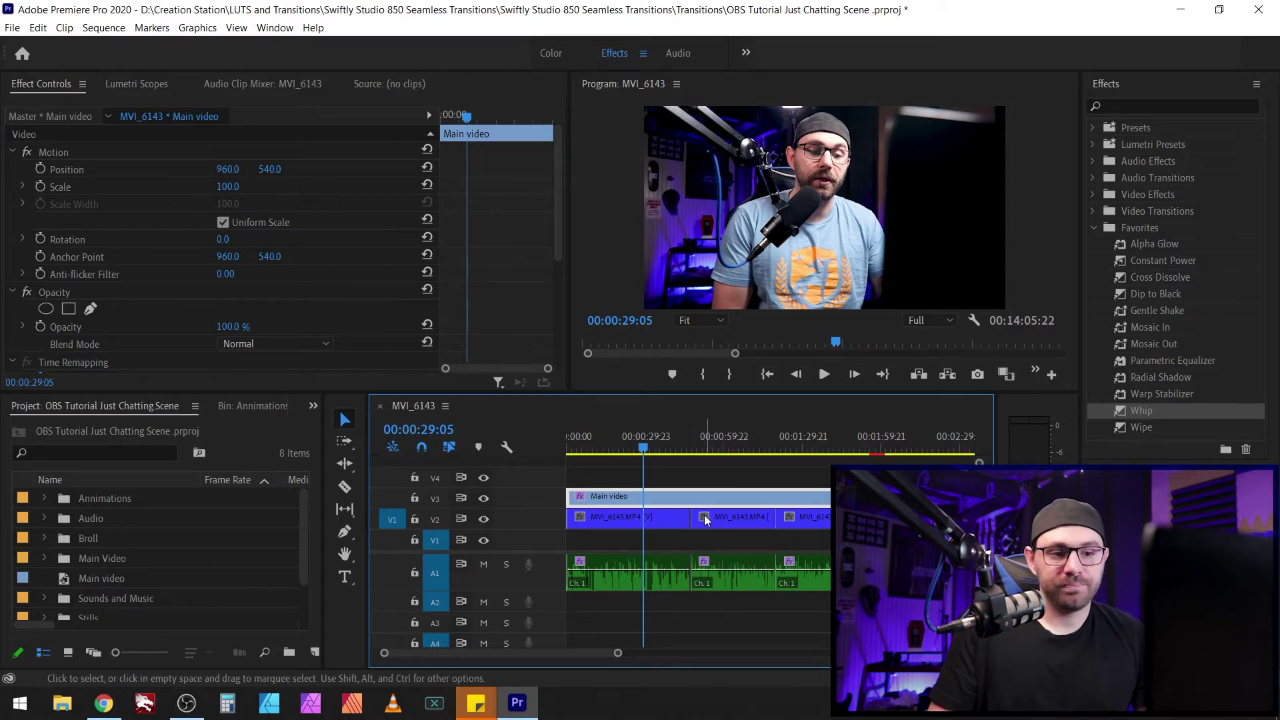
pyautogui.scroll(-2, 708, 541)
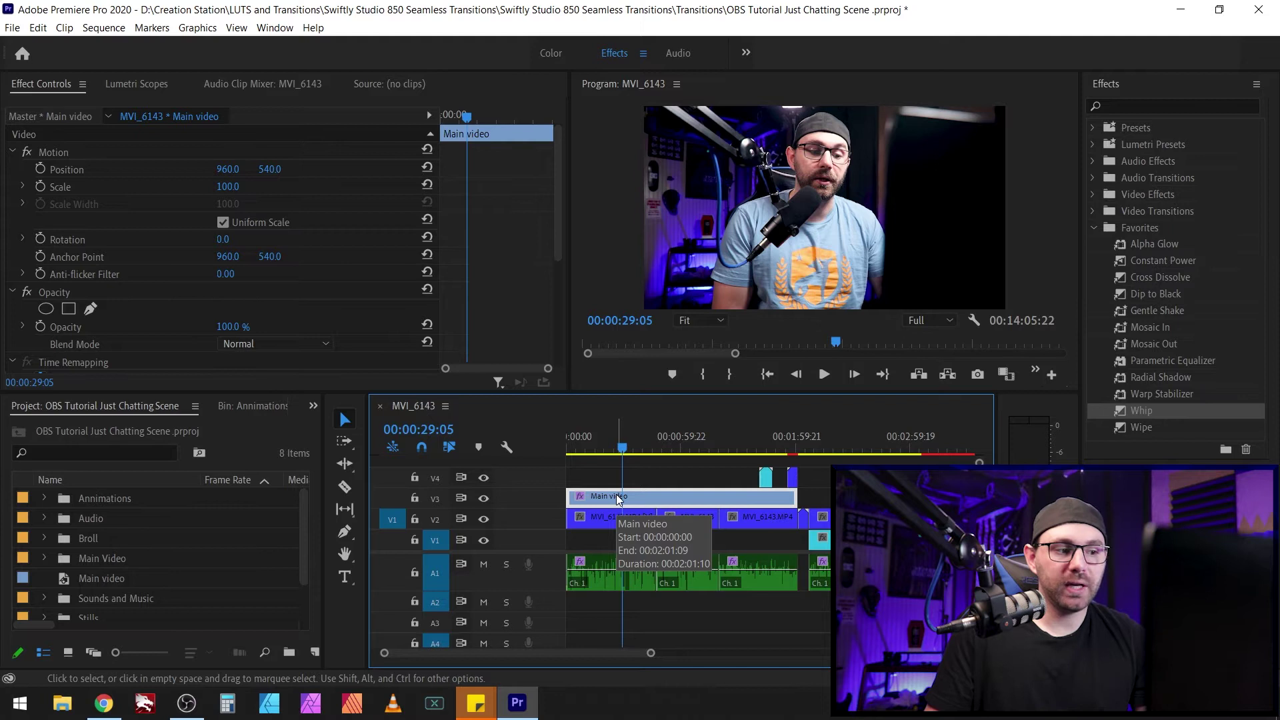
pyautogui.click(88, 579)
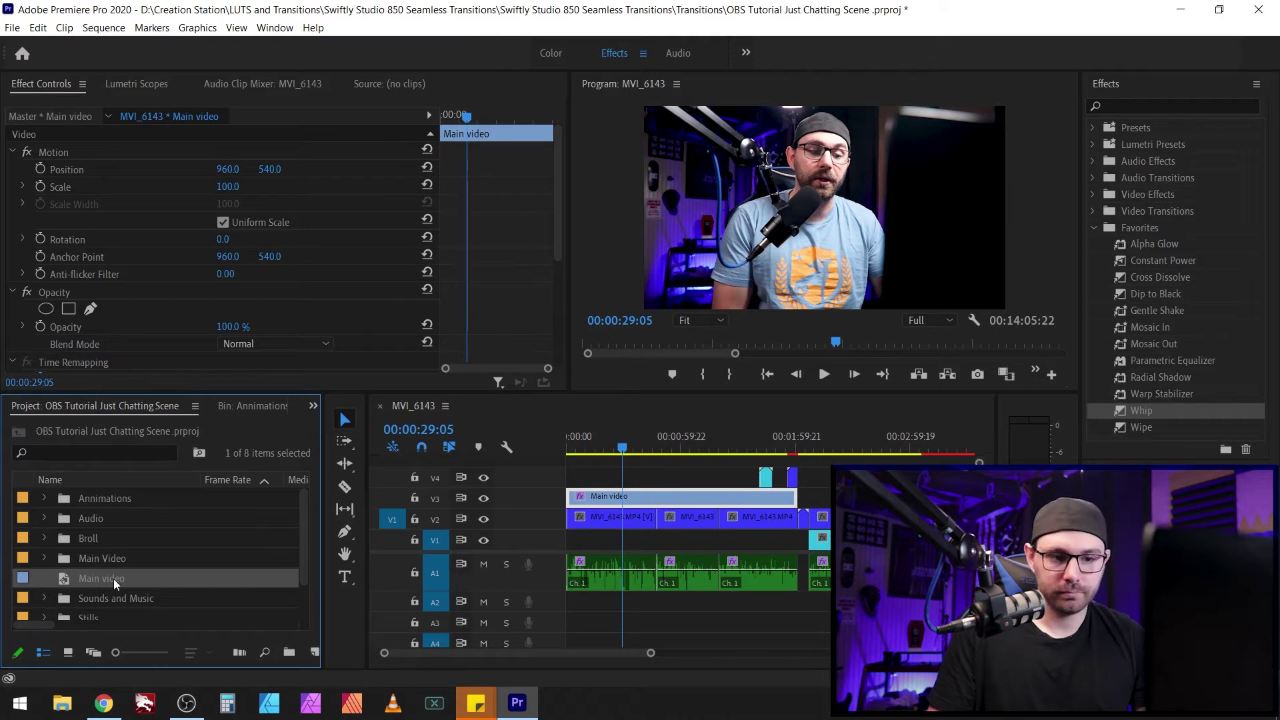
pyautogui.moveTo(113, 579); pyautogui.dragTo(820, 497)
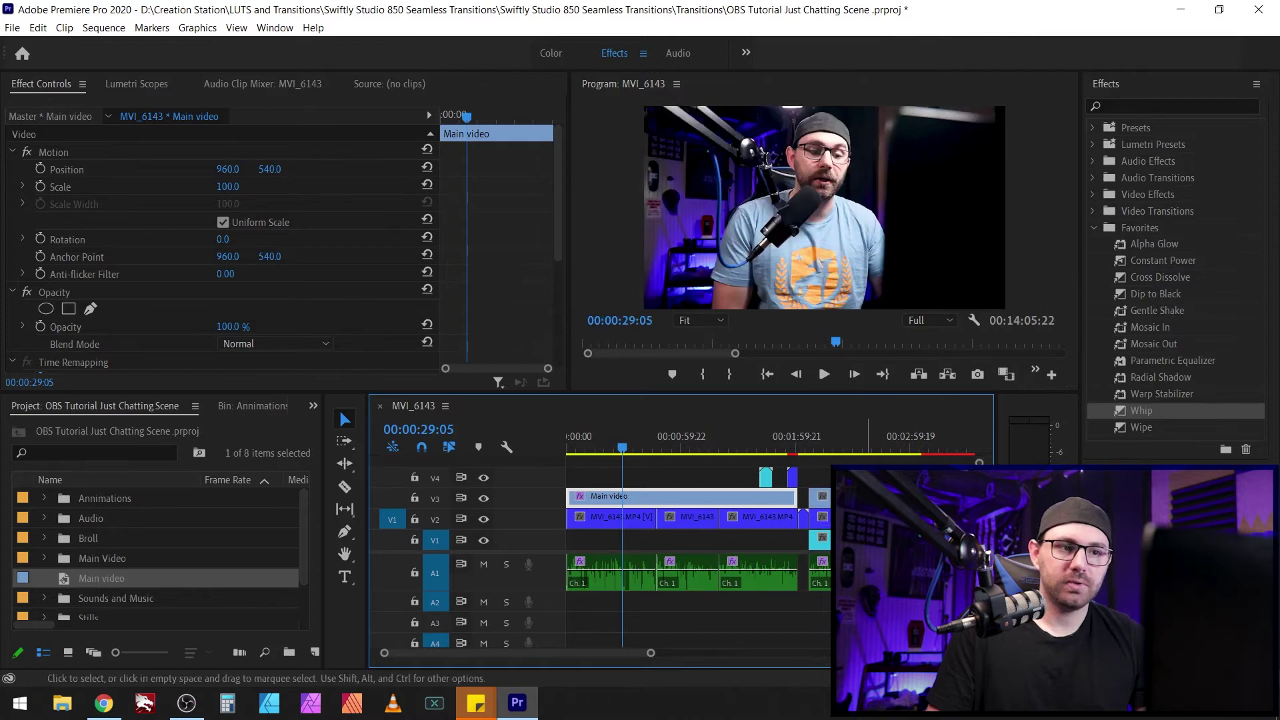
pyautogui.click(567, 54)
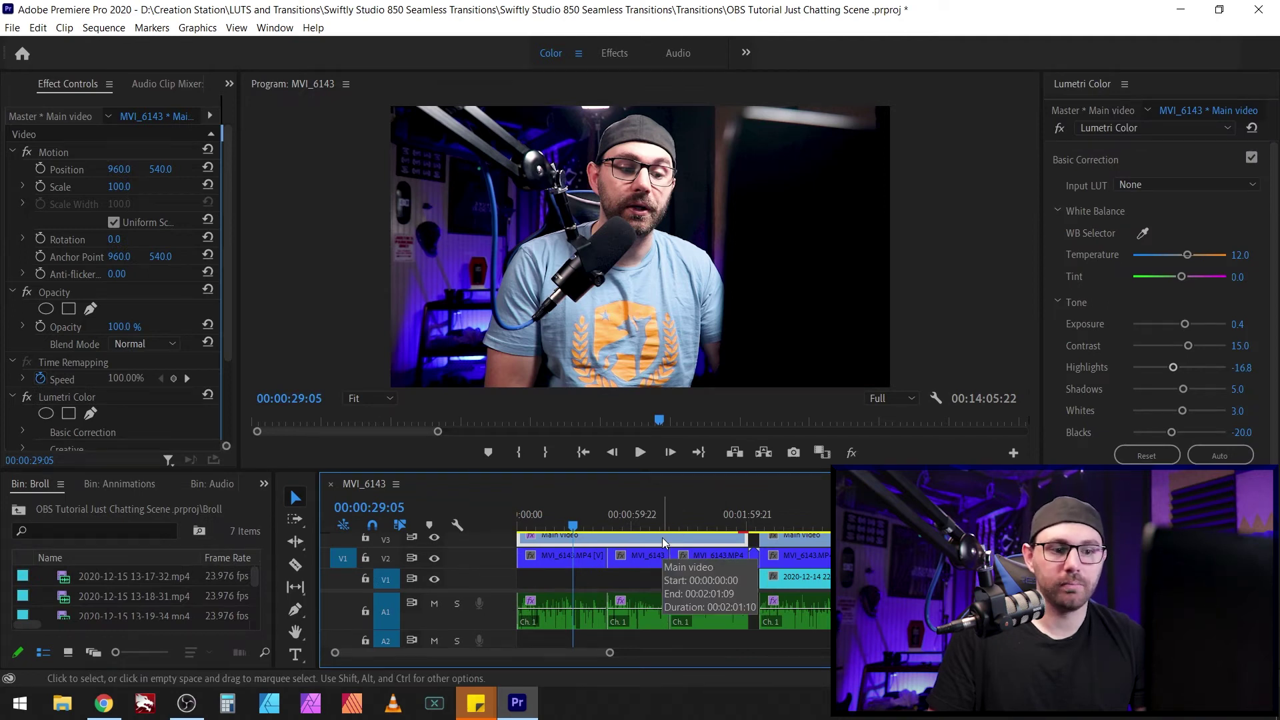
pyautogui.click(781, 541)
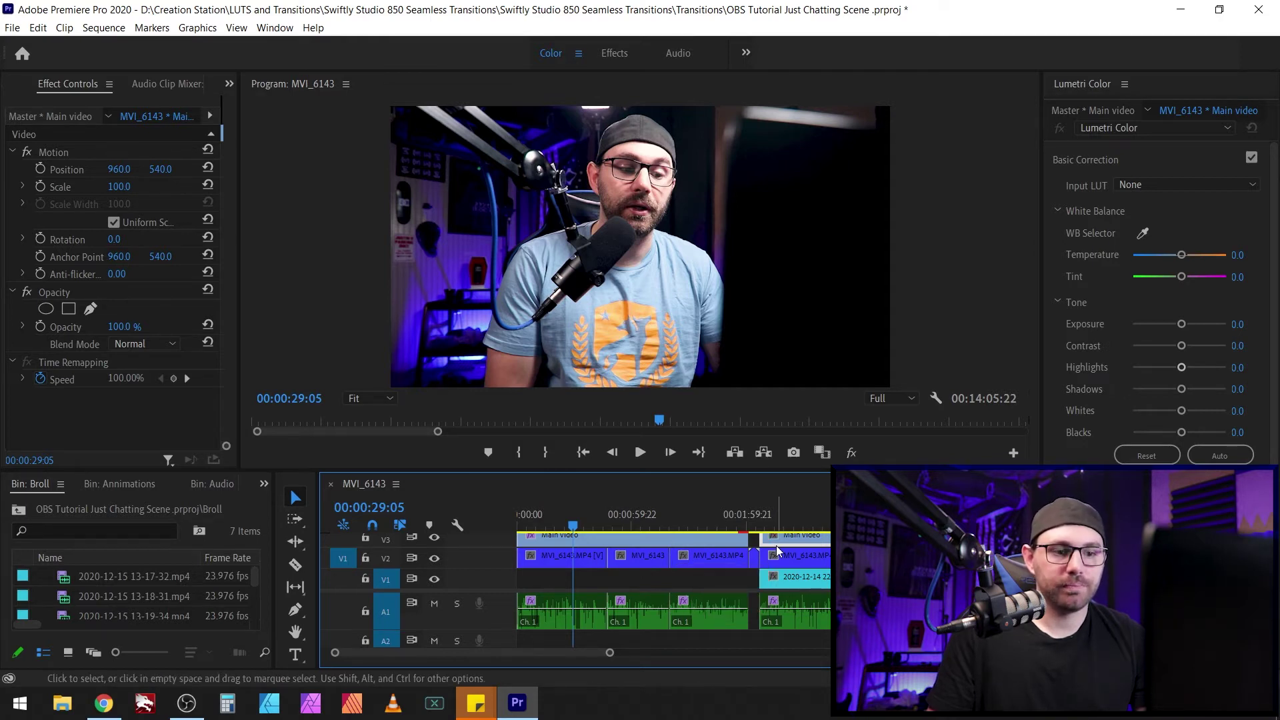
pyautogui.hotkey('alt', 'shift', '5')
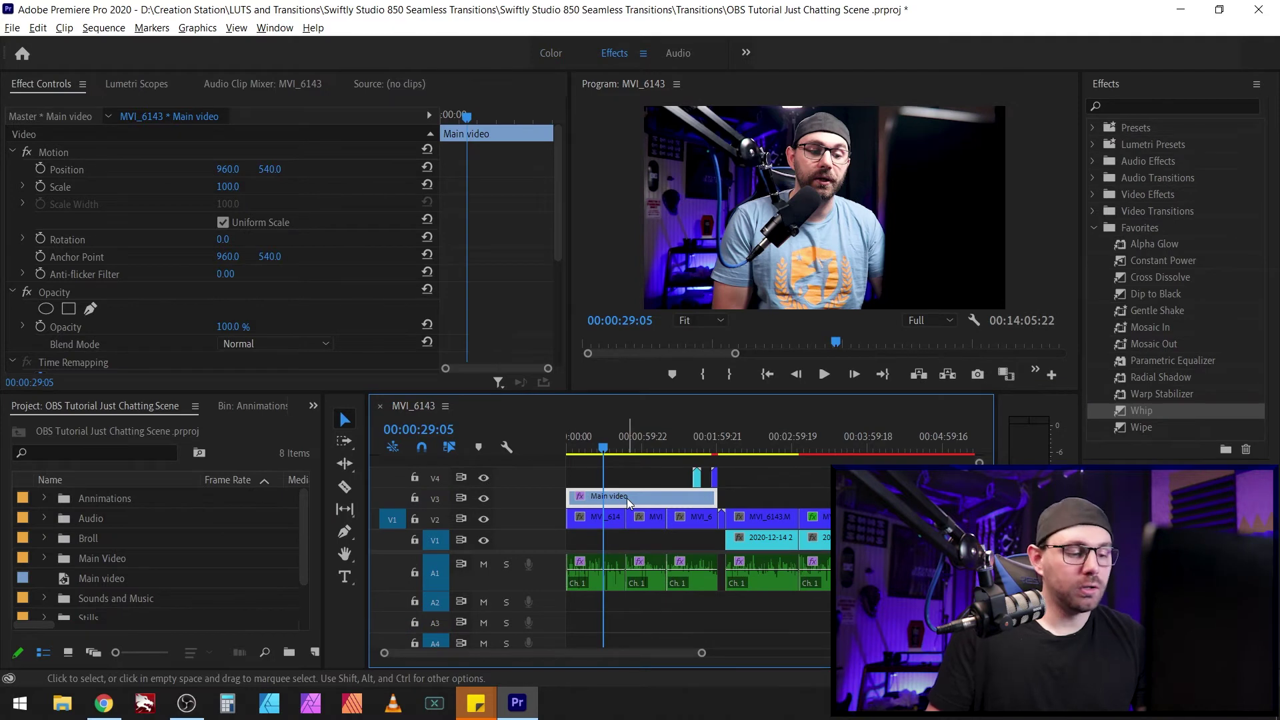
pyautogui.press('alt')
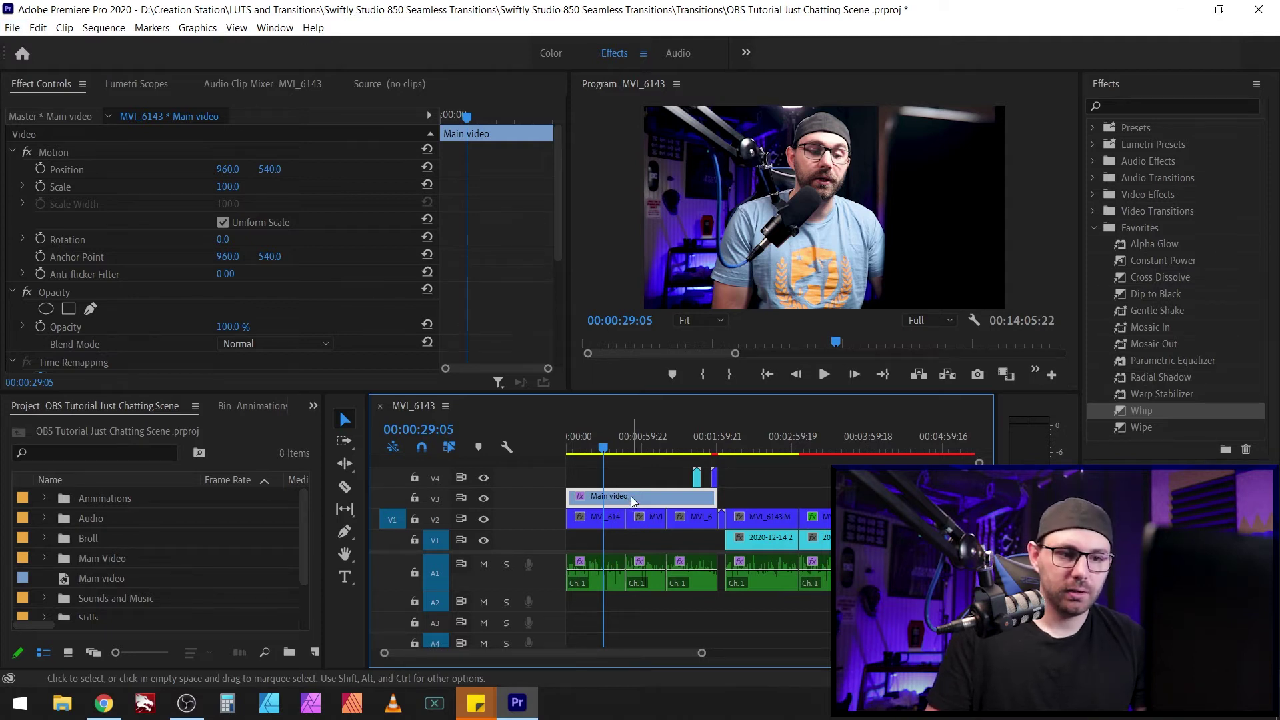
# Duplicate Main video on V3 to around 00:02:06, zoom in at 00:03:19:06, and select the copy.
pyautogui.moveTo(631, 496); pyautogui.dragTo(798, 498)
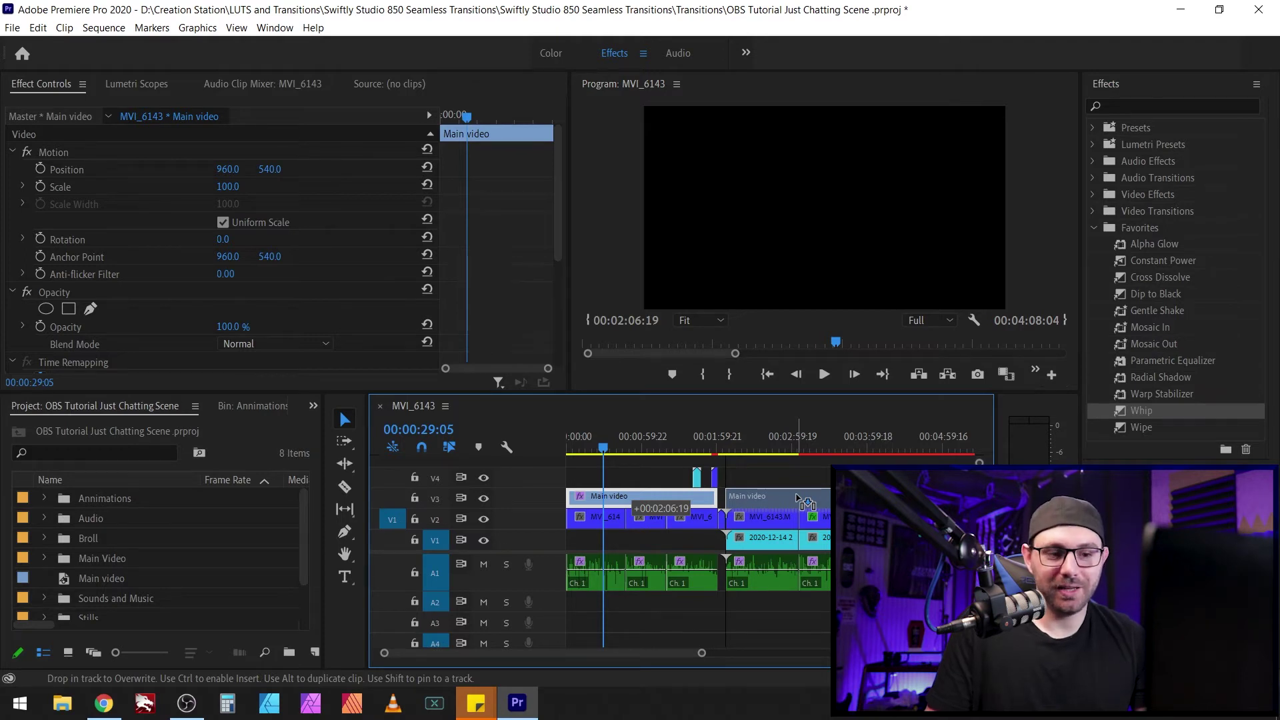
pyautogui.moveTo(804, 501); pyautogui.dragTo(797, 495)
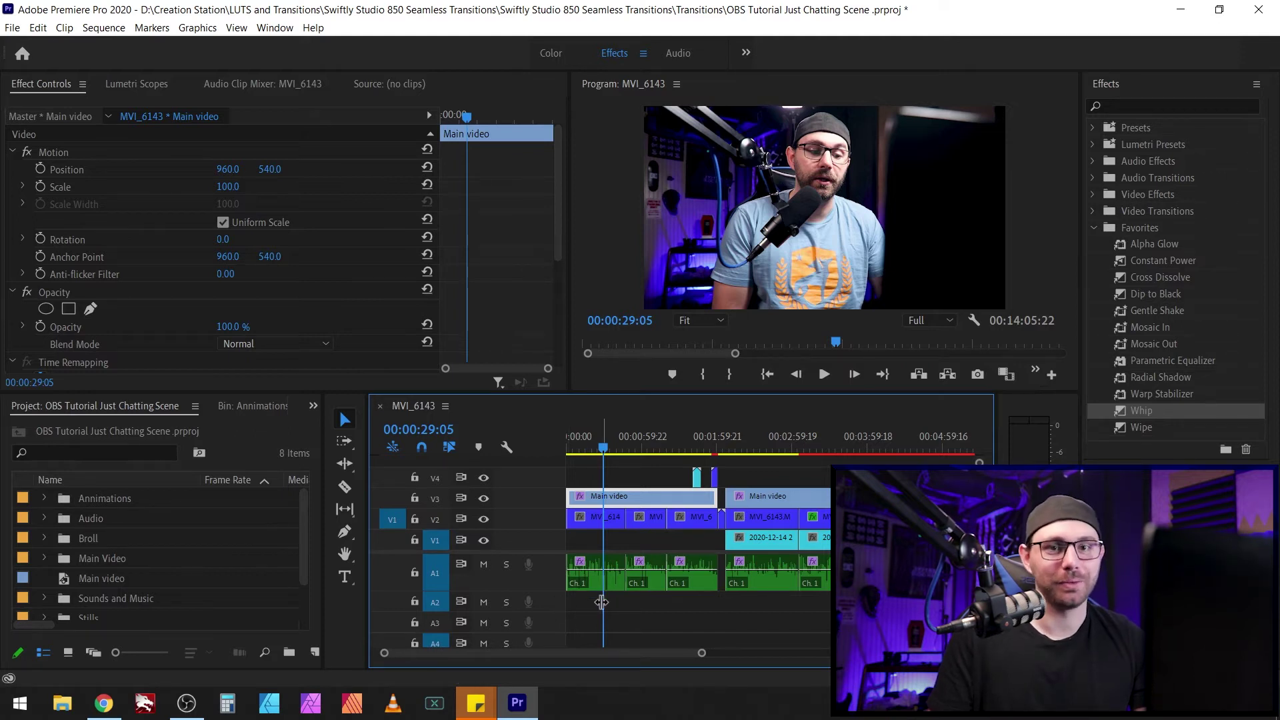
pyautogui.click(815, 440)
pyautogui.press('=')
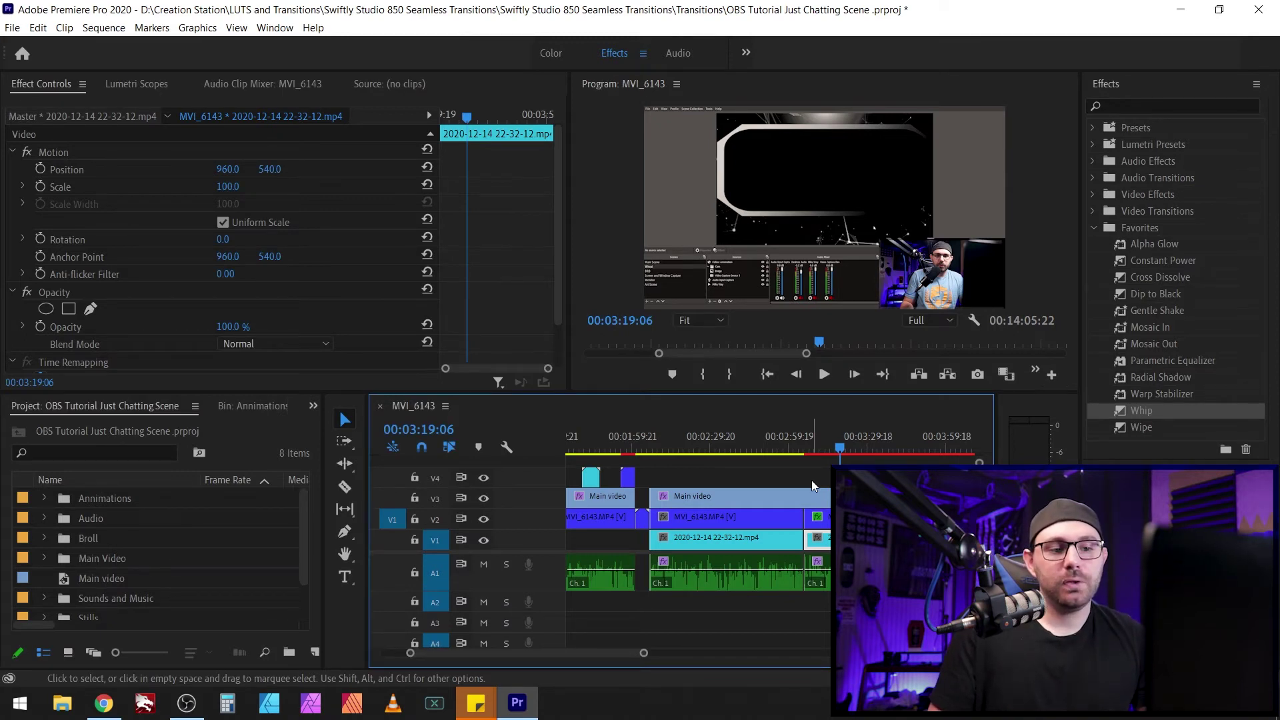
pyautogui.click(742, 502)
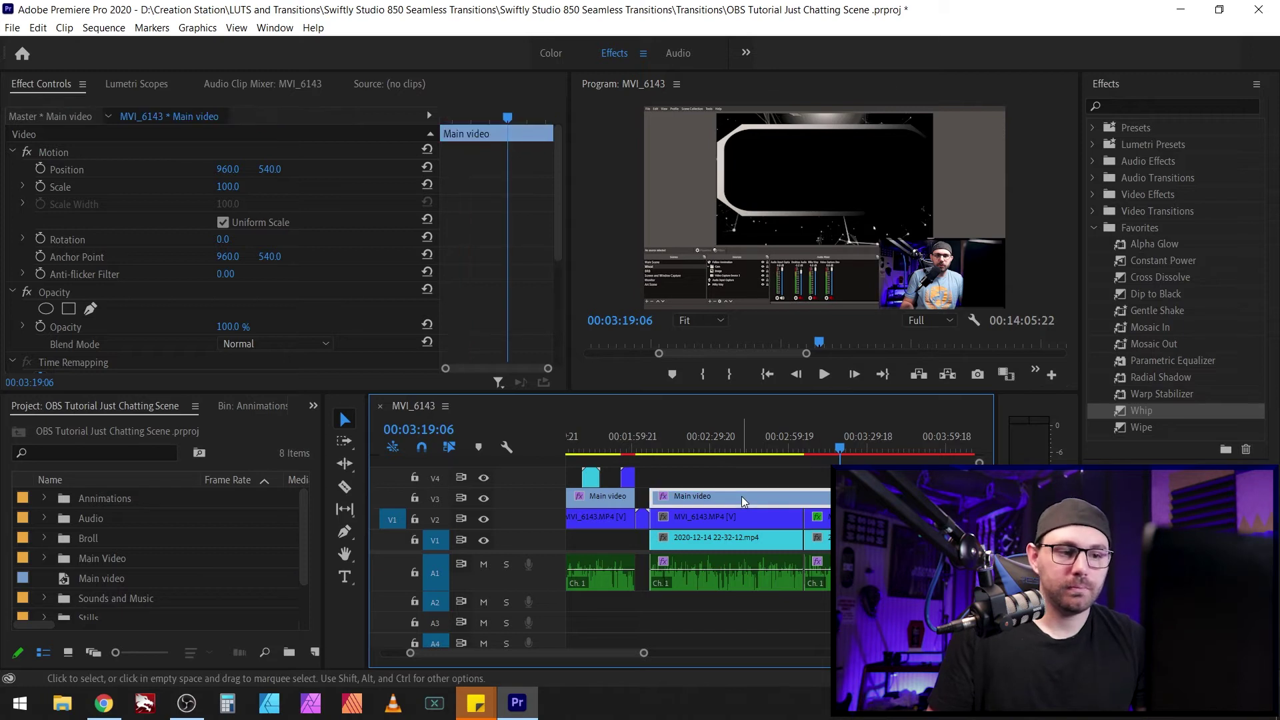
# Toggle V3's track output off and on to compare, leaving it hidden.
pyautogui.click(483, 498)
pyautogui.click(484, 499)
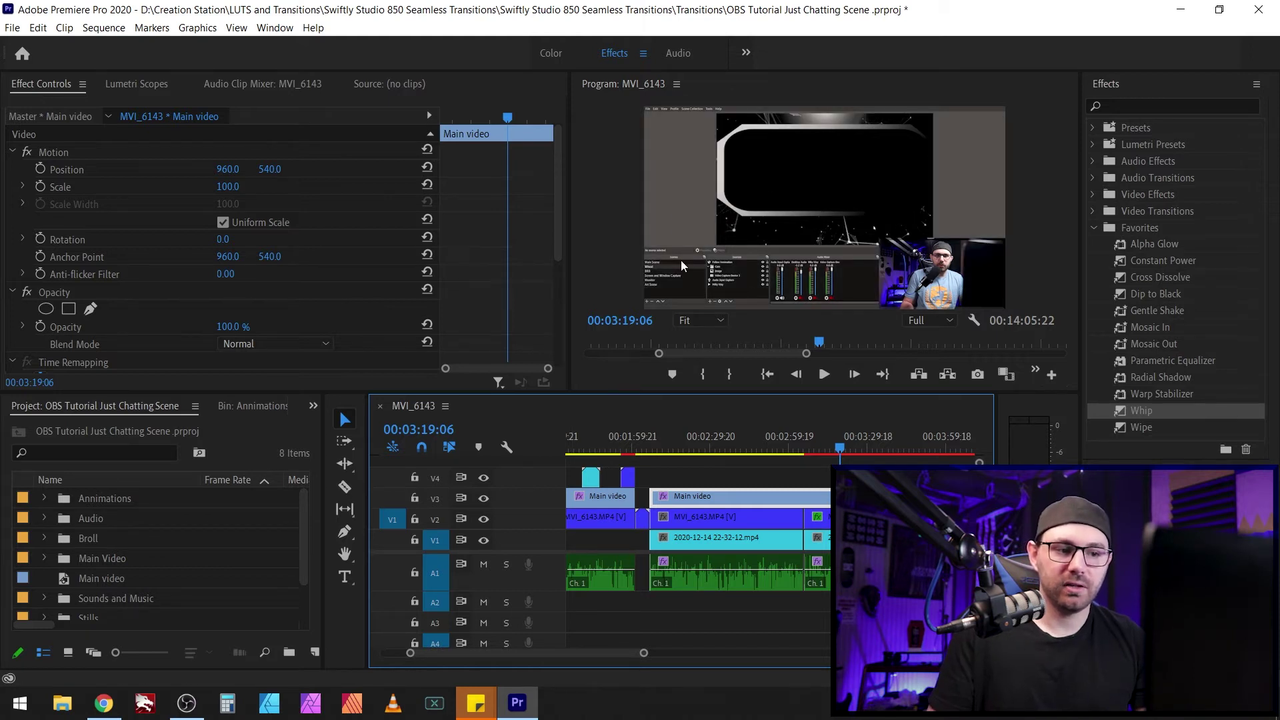
pyautogui.click(483, 499)
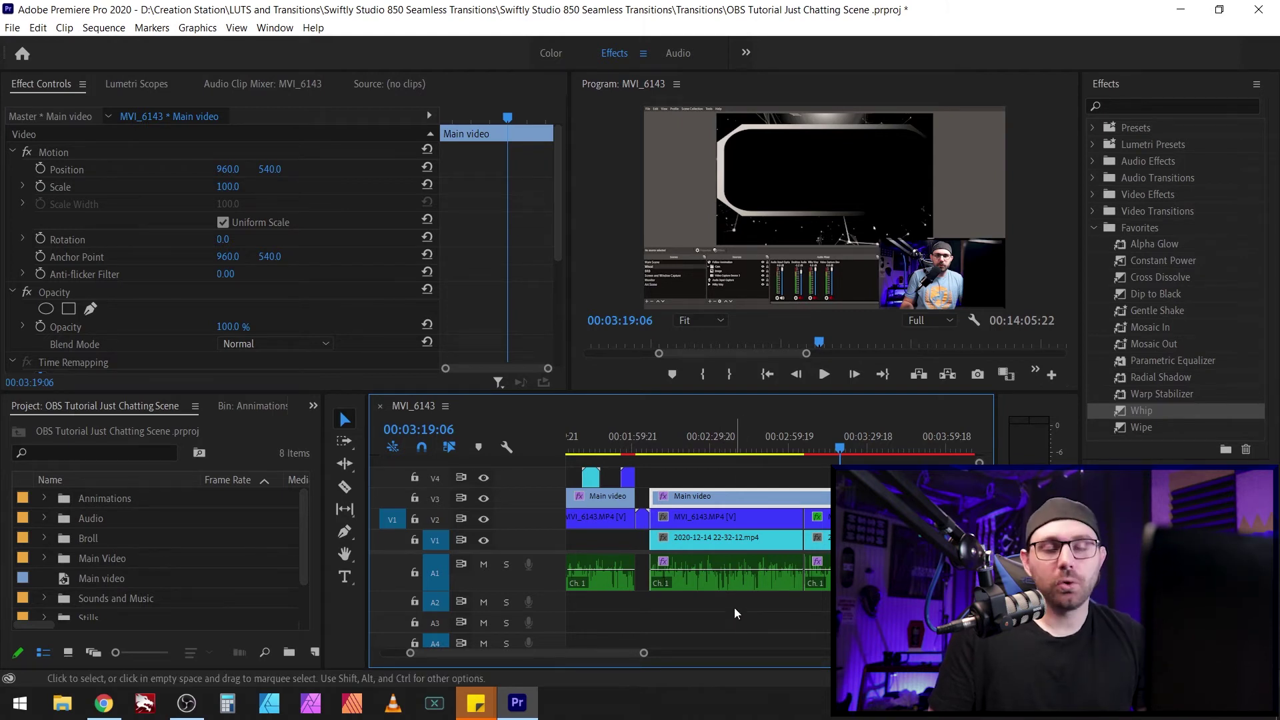
# Copy Main video about 58 seconds later on V3 and lengthen its end.
pyautogui.press('Up')
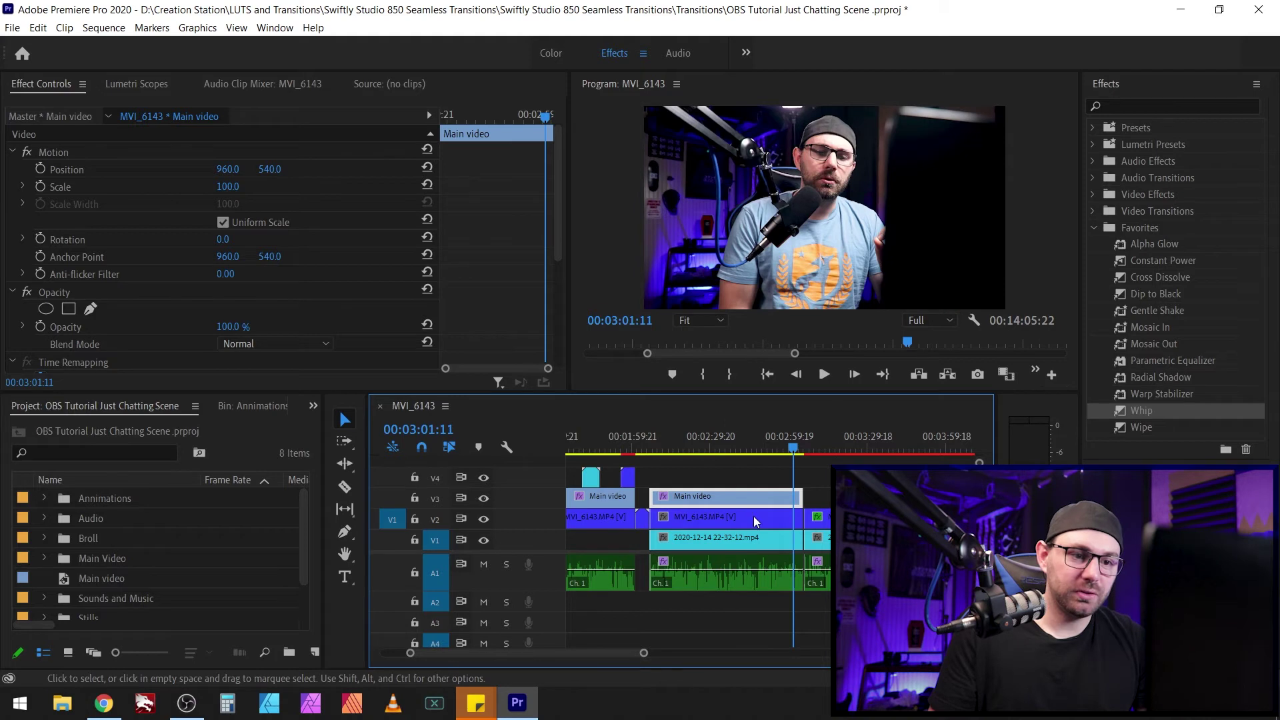
pyautogui.scroll(-2, 722, 546)
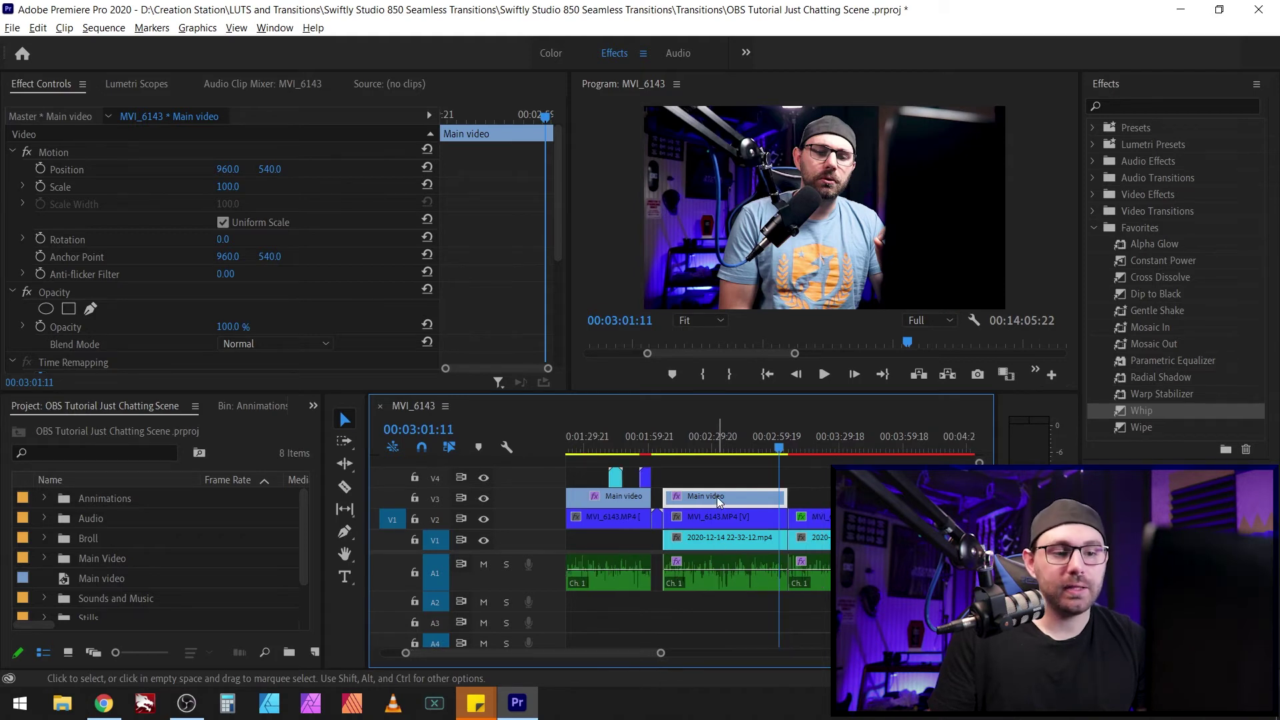
pyautogui.moveTo(717, 497); pyautogui.dragTo(850, 499)
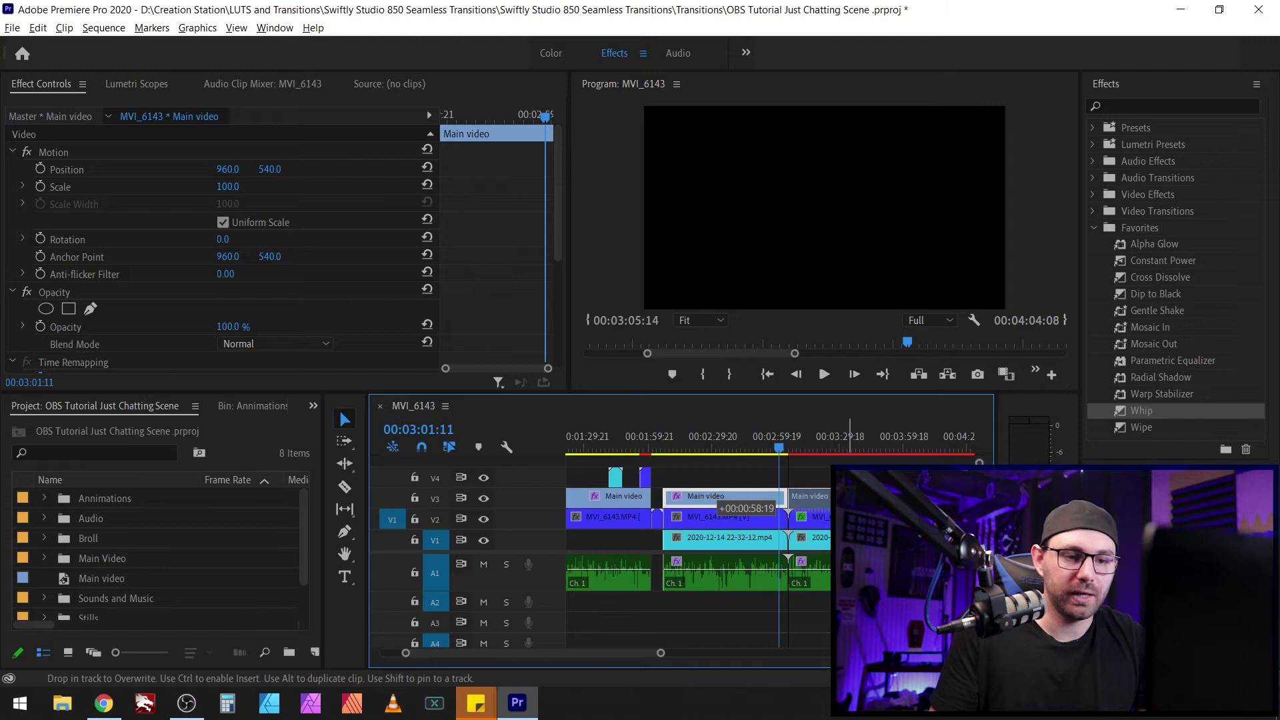
pyautogui.moveTo(850, 499); pyautogui.dragTo(758, 513)
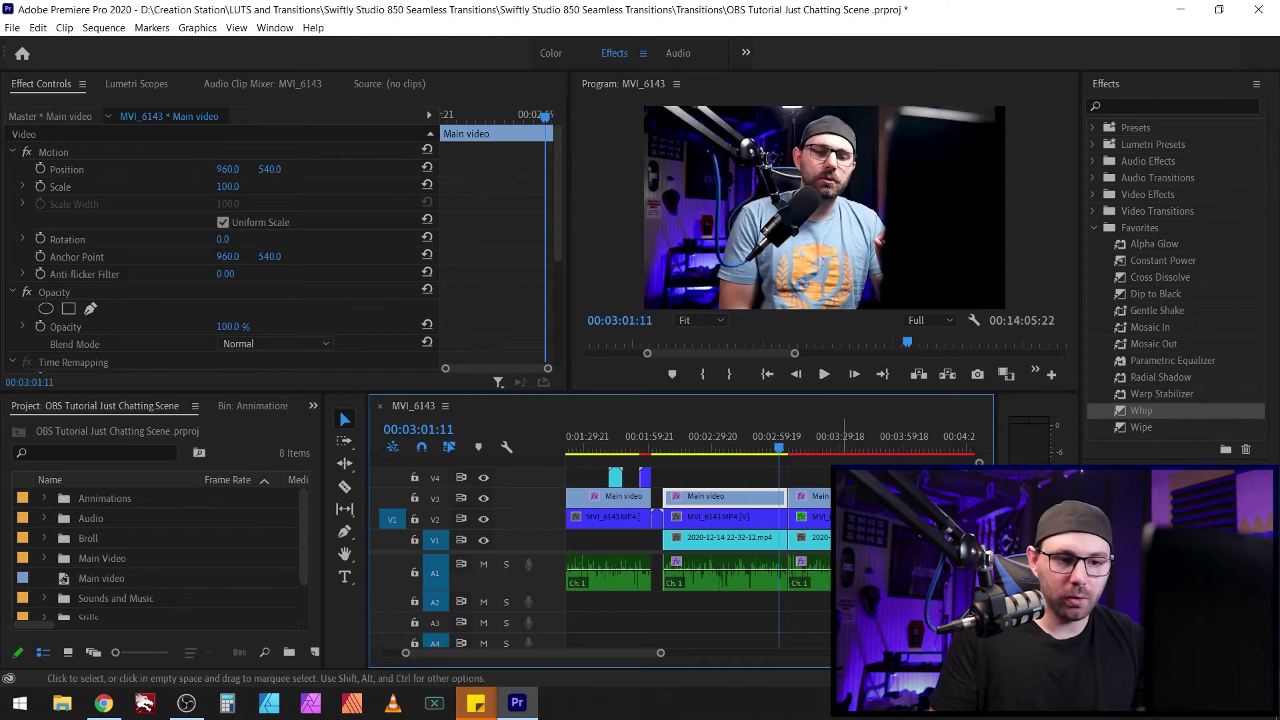
pyautogui.moveTo(786, 497); pyautogui.dragTo(951, 498)
# Razor the V3 adjustment layer at 00:03:01:11 and select the resulting Main video clip.
pyautogui.press('c')
pyautogui.click(788, 499)
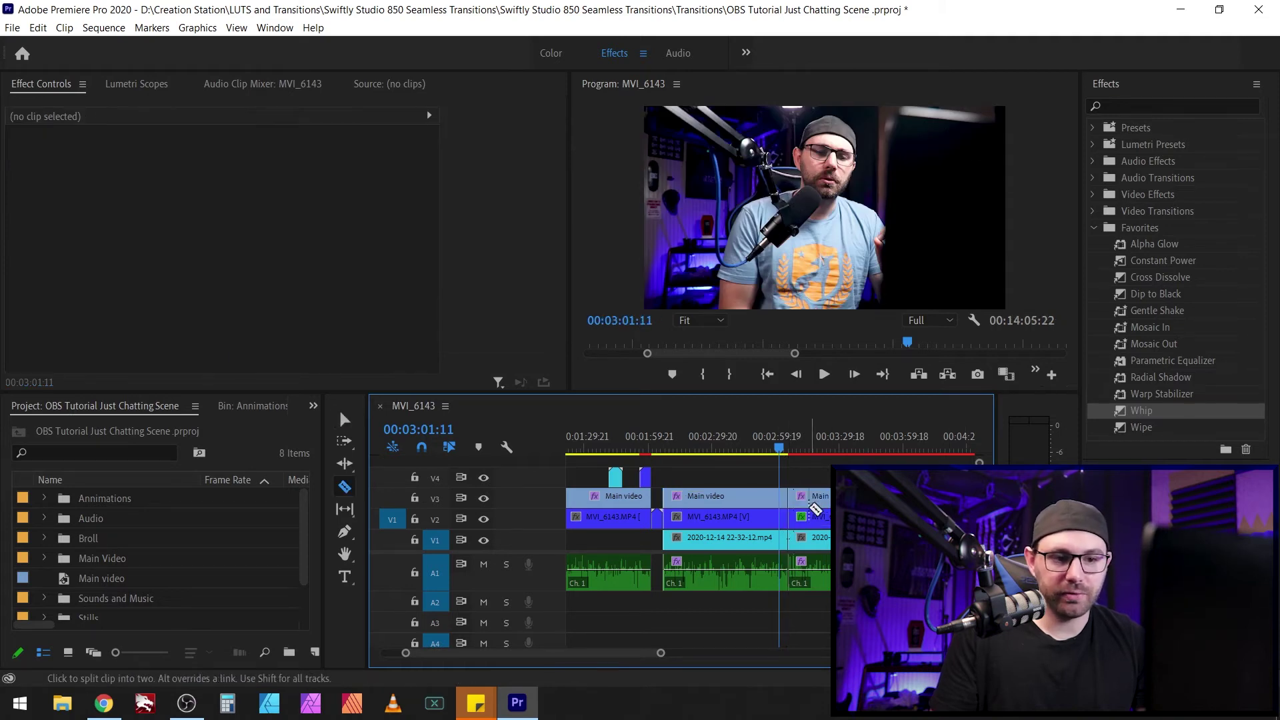
pyautogui.press('v')
pyautogui.click(810, 497)
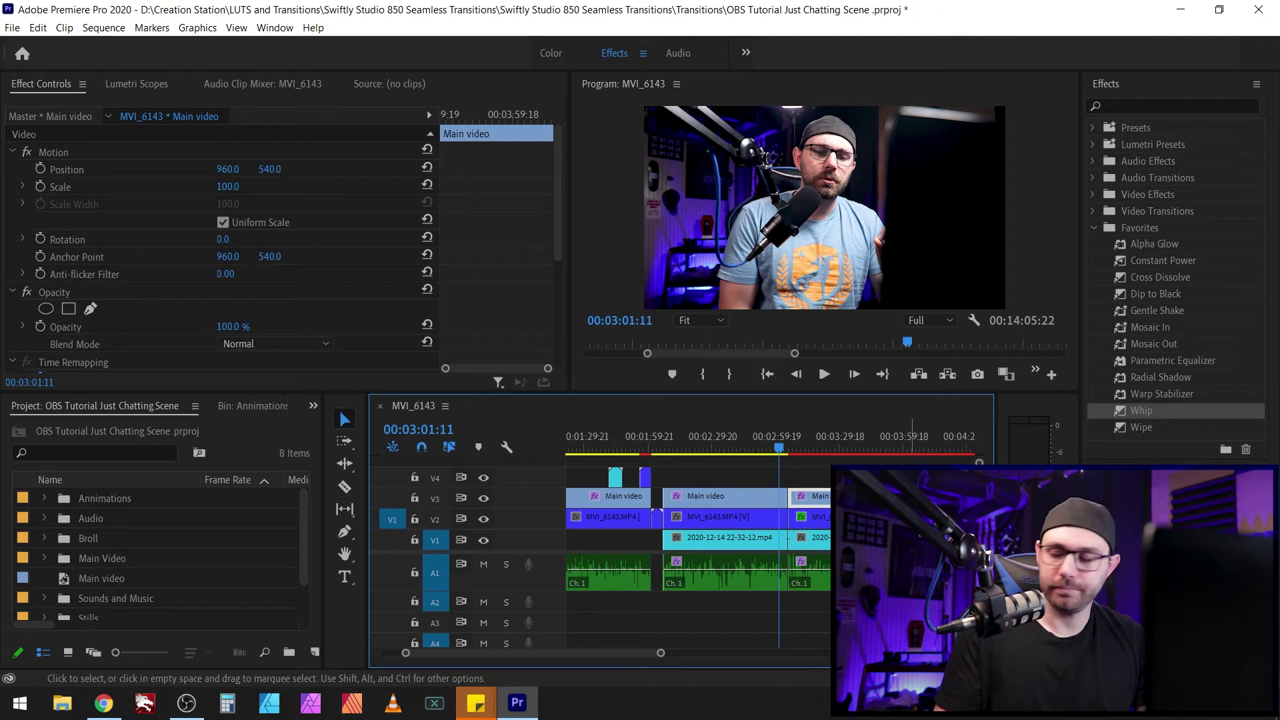
pyautogui.scroll(-2, 699, 566)
pyautogui.click(912, 224)
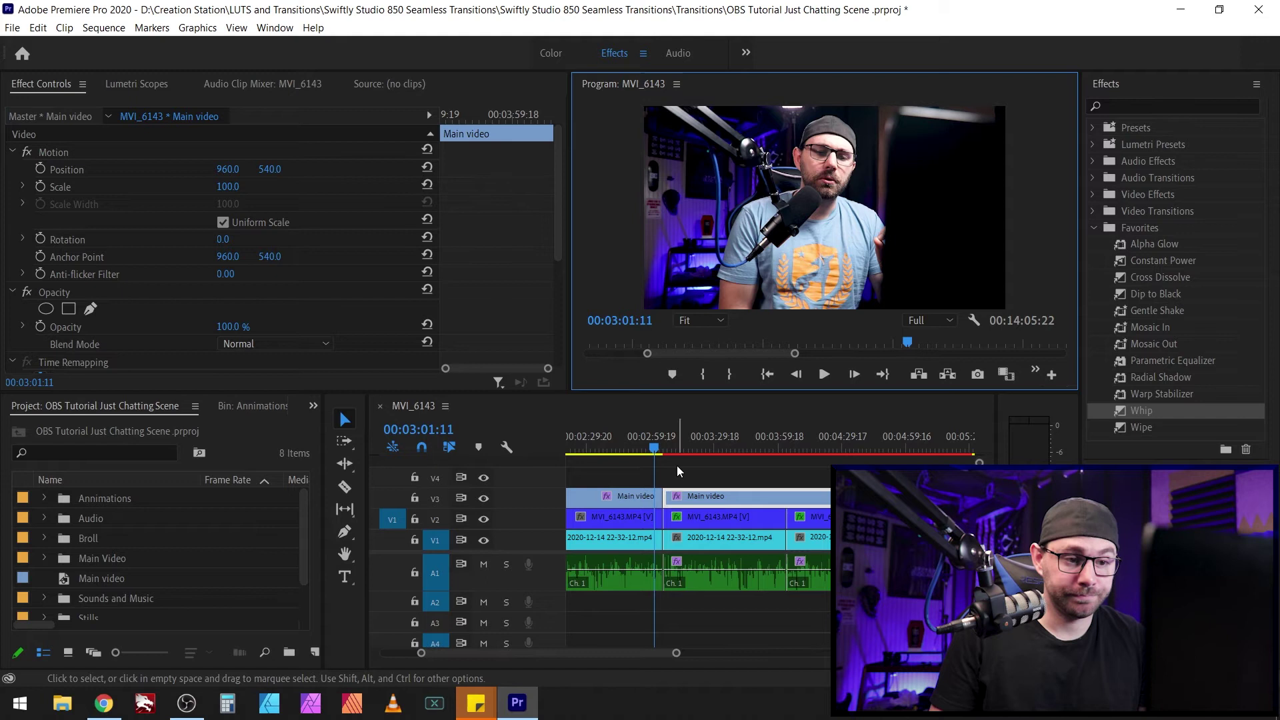
# Compare the Main video and MVI_6143 motion settings at 00:03:25:19, then mute audio track A1.
pyautogui.press('=')
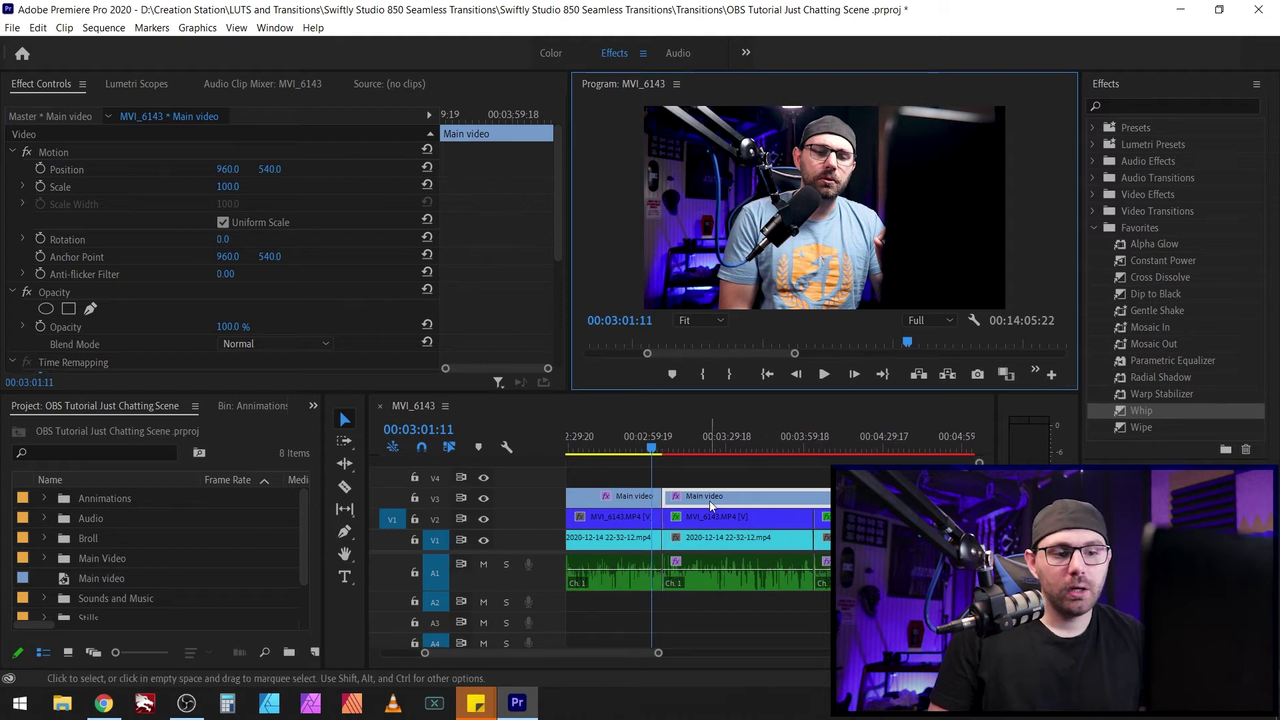
pyautogui.click(717, 447)
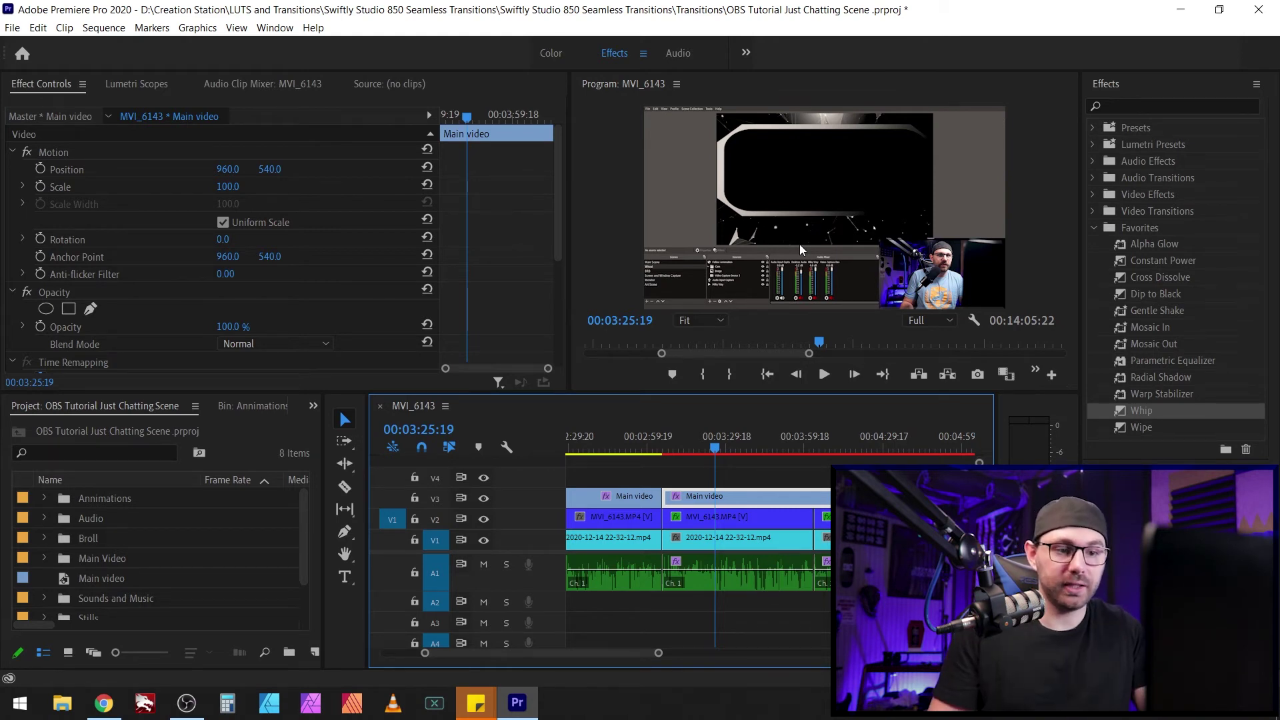
pyautogui.click(745, 522)
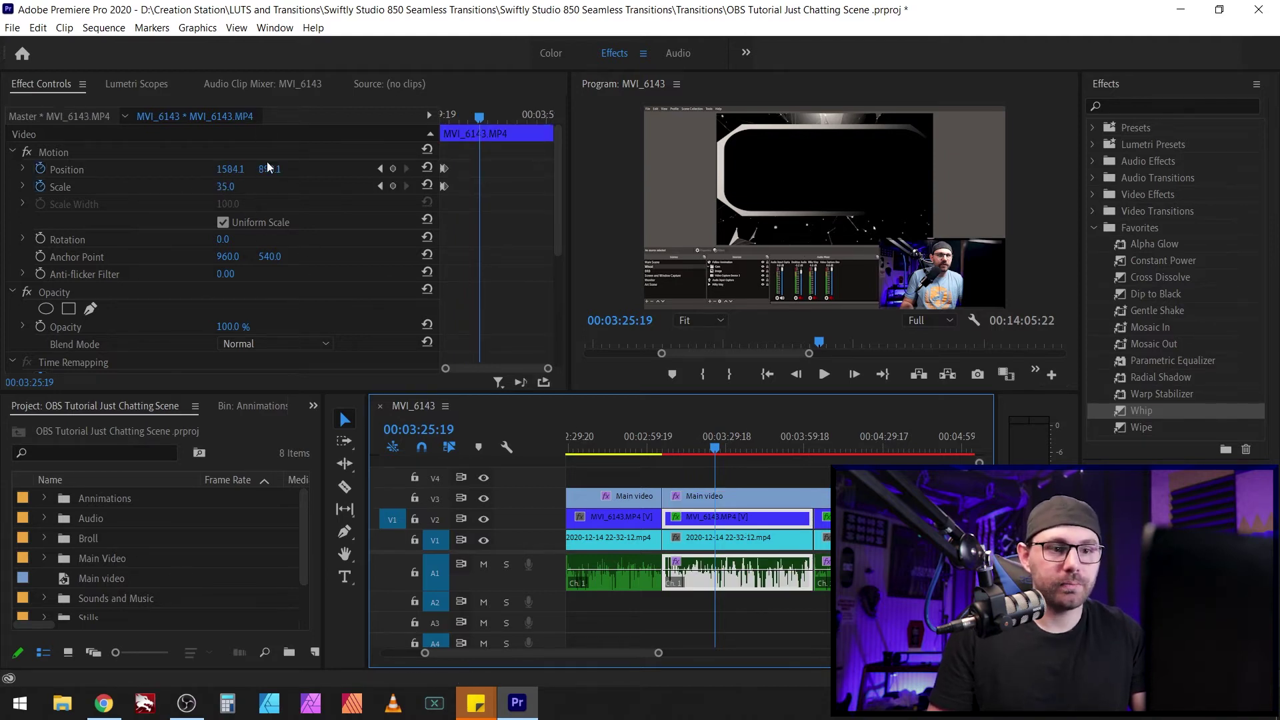
pyautogui.click(729, 486)
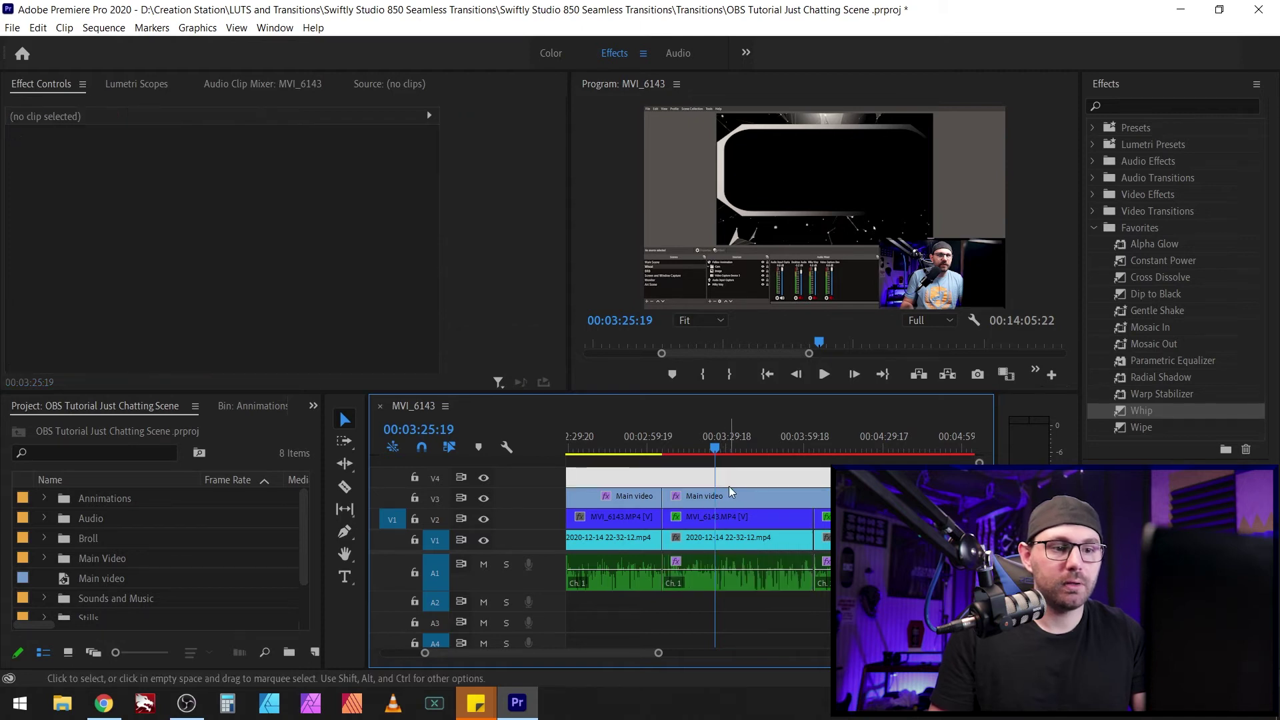
pyautogui.click(715, 496)
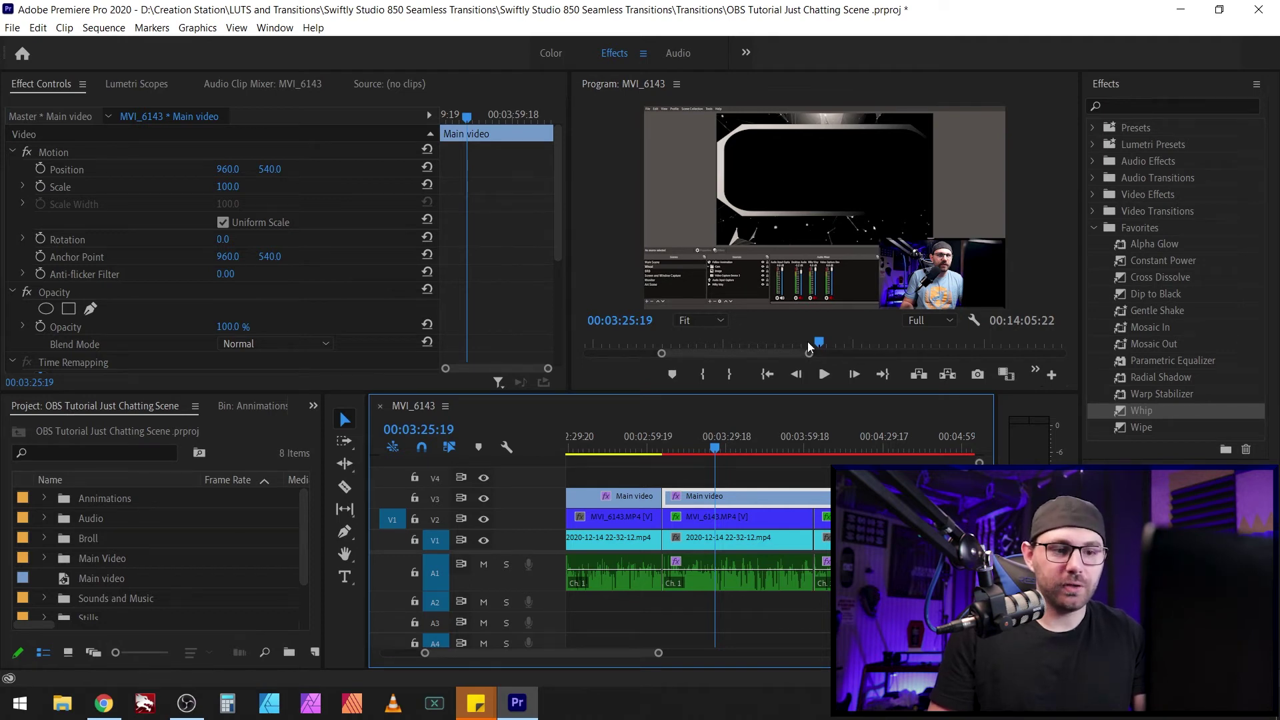
pyautogui.click(724, 526)
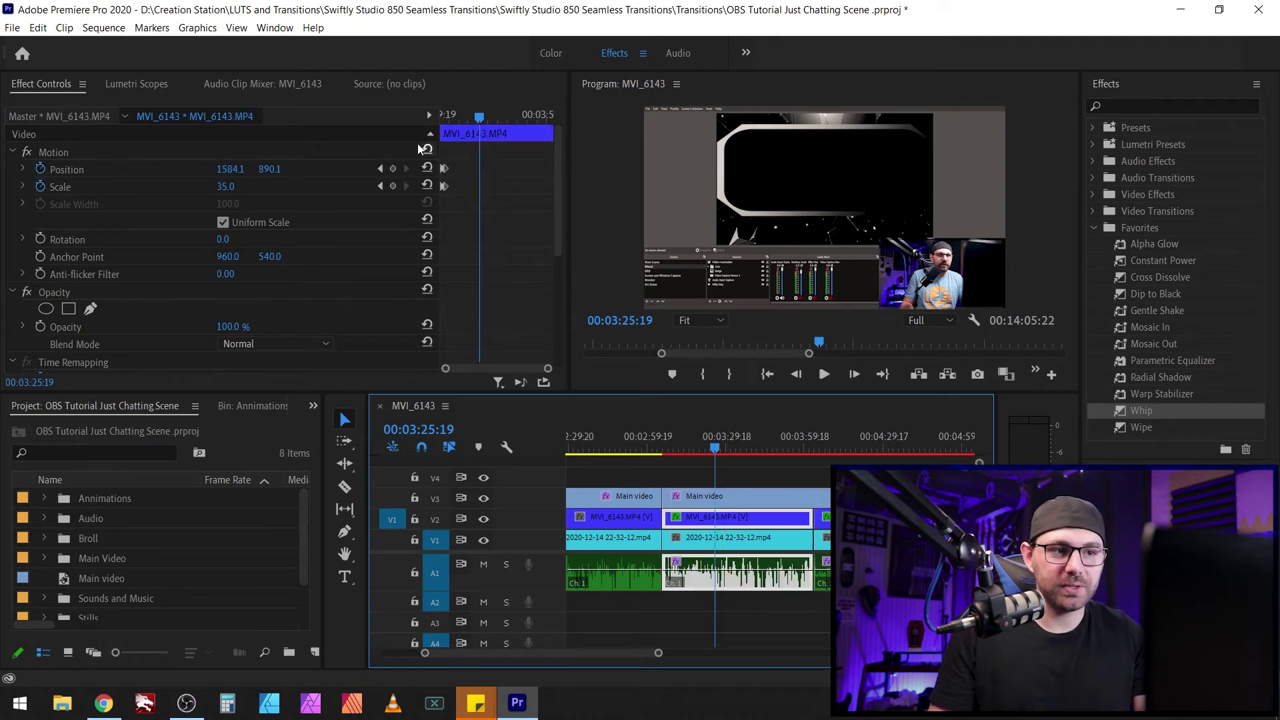
pyautogui.click(484, 564)
pyautogui.click(661, 445)
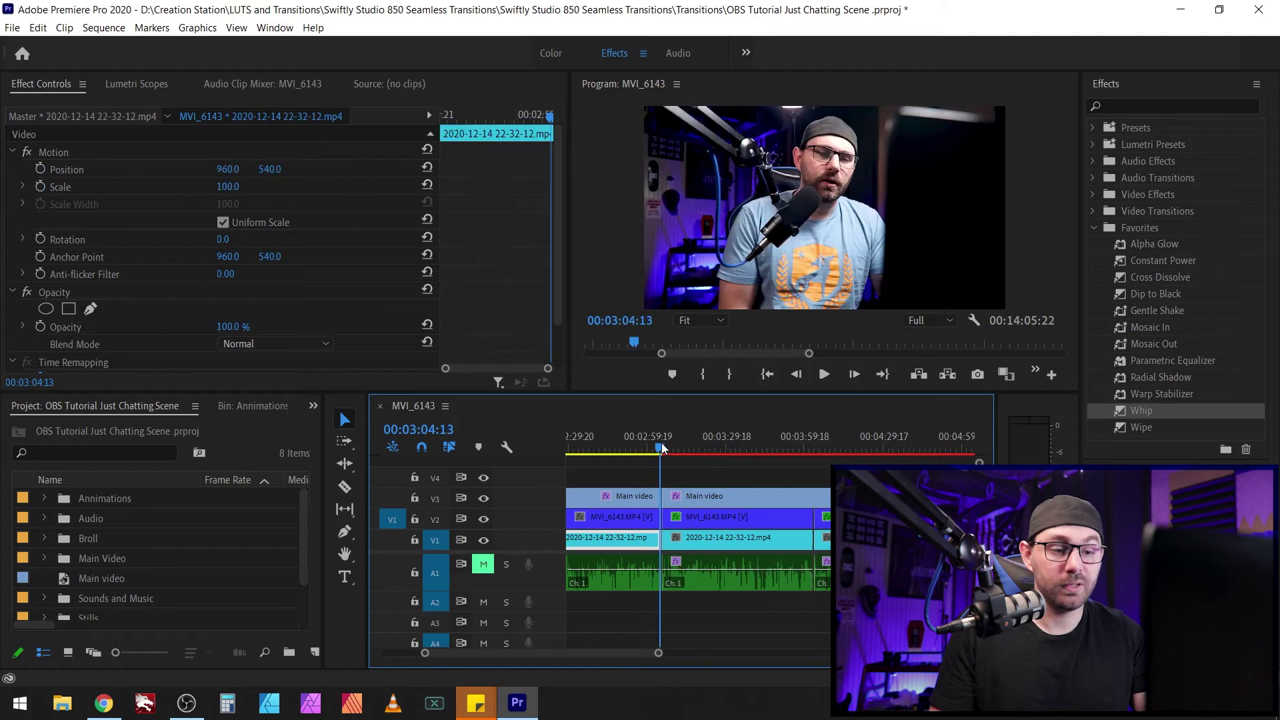
pyautogui.press('space')
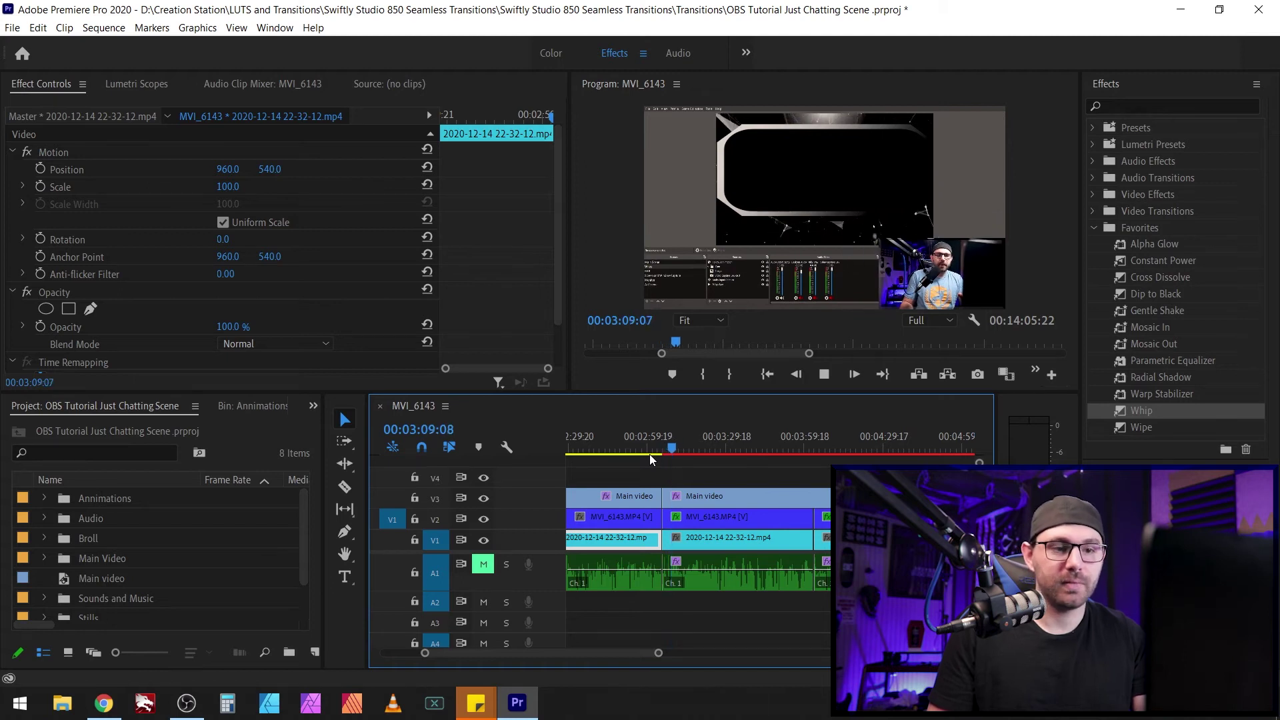
pyautogui.press('space')
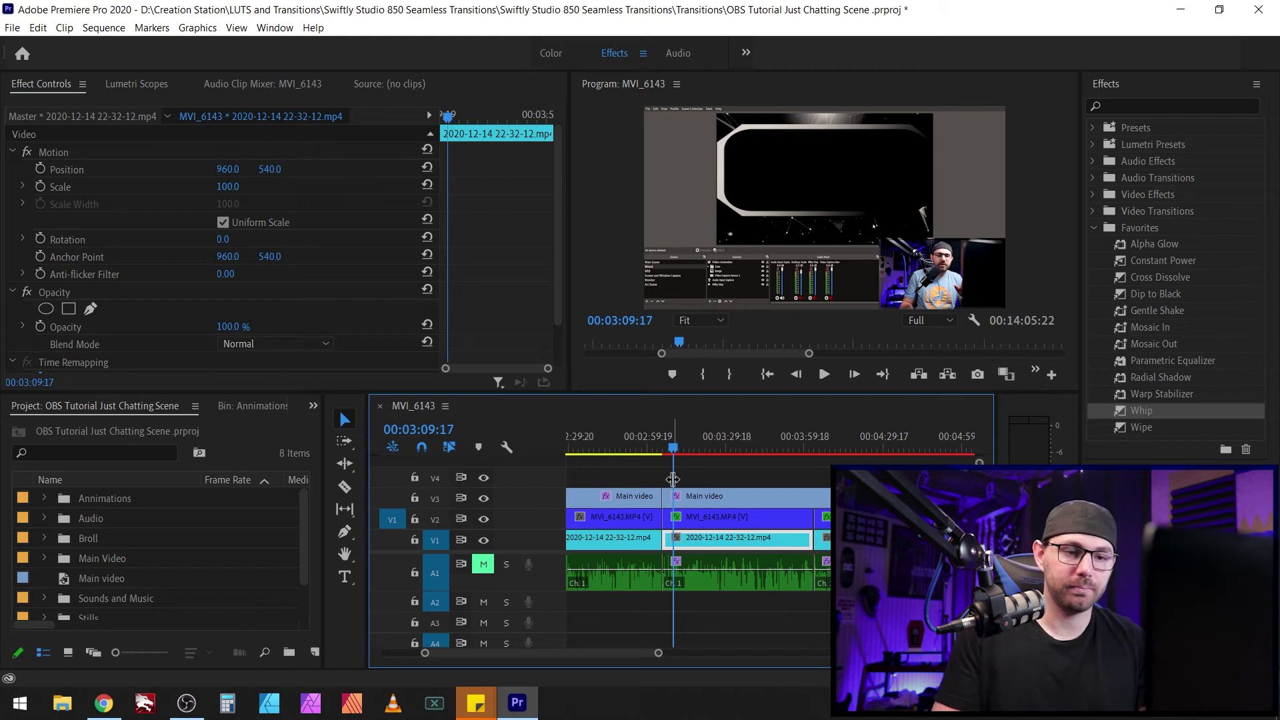
# At the 3:05:14 edit, compare Main video's Scale 35 with the MVI_6143 and V1 clips.
pyautogui.press('=')
pyautogui.press('Up')
pyautogui.click(650, 496)
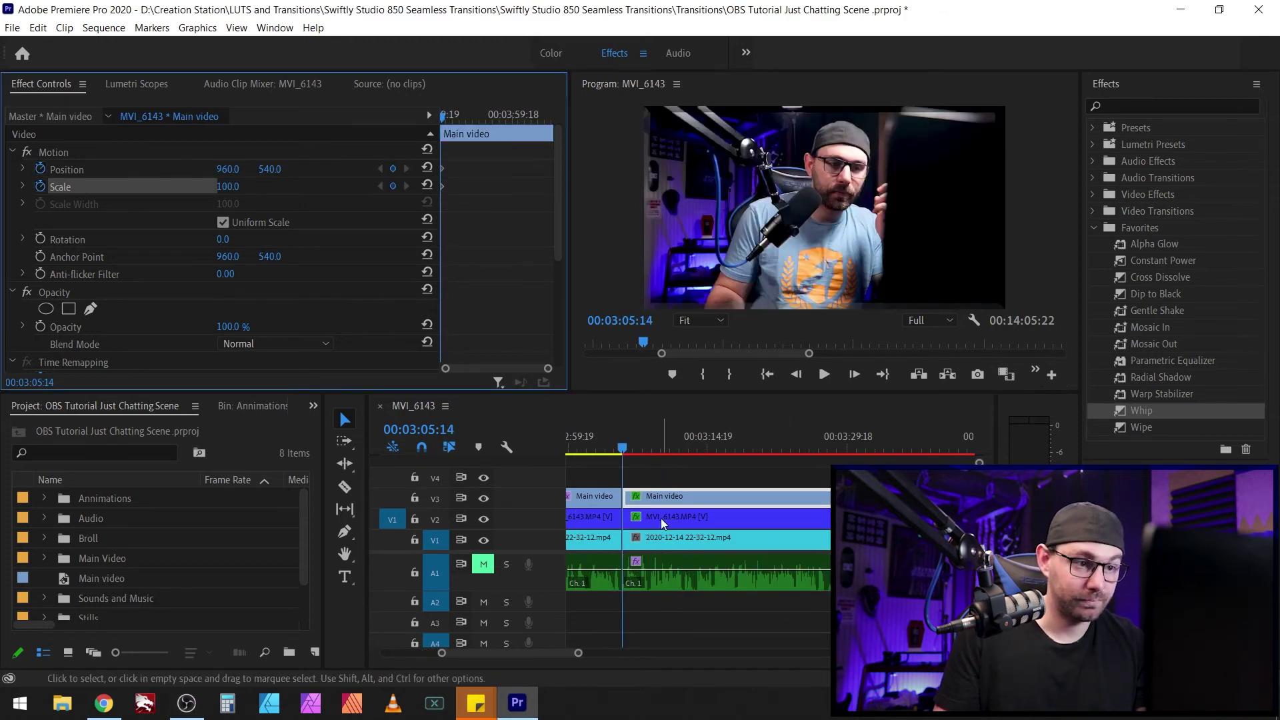
pyautogui.click(661, 518)
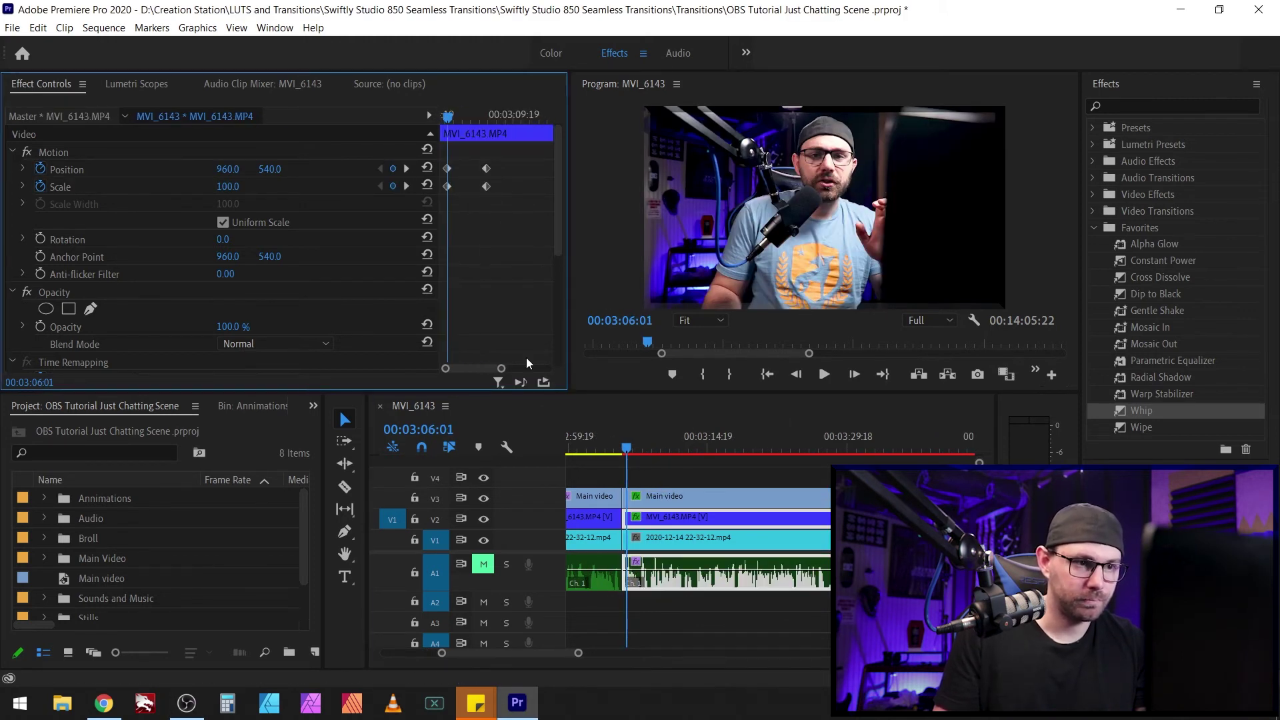
pyautogui.click(648, 497)
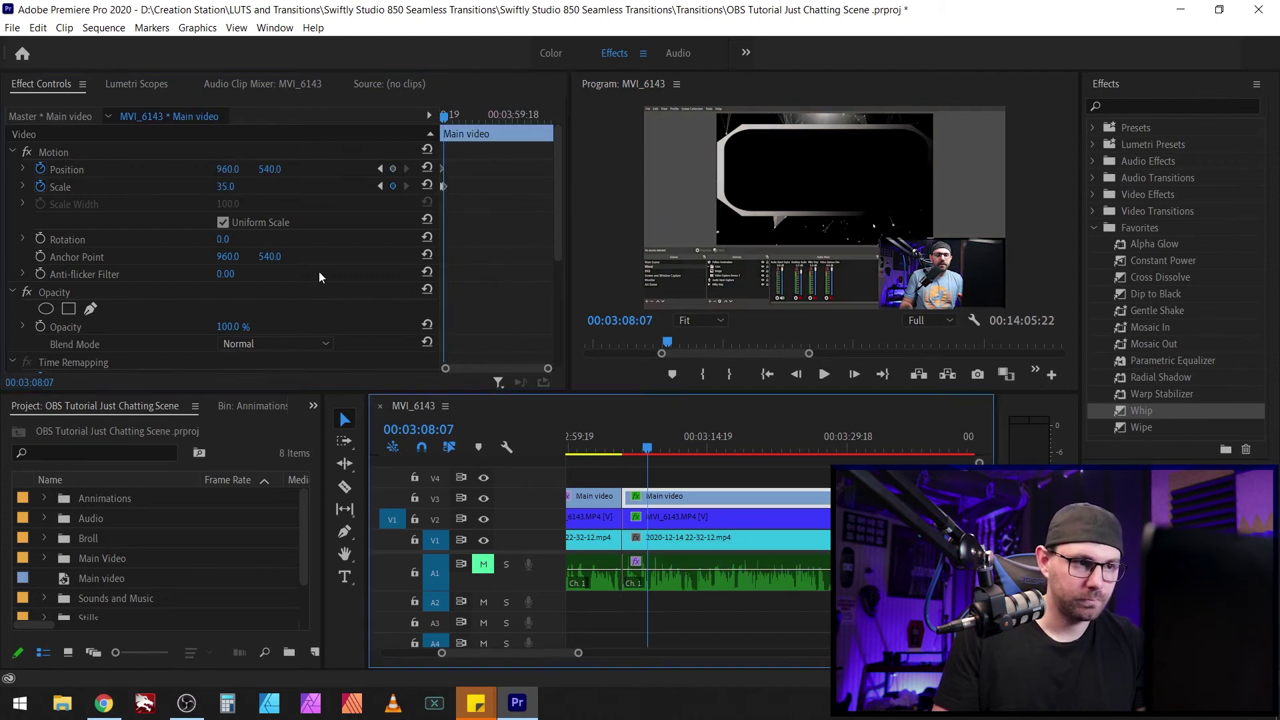
pyautogui.click(652, 449)
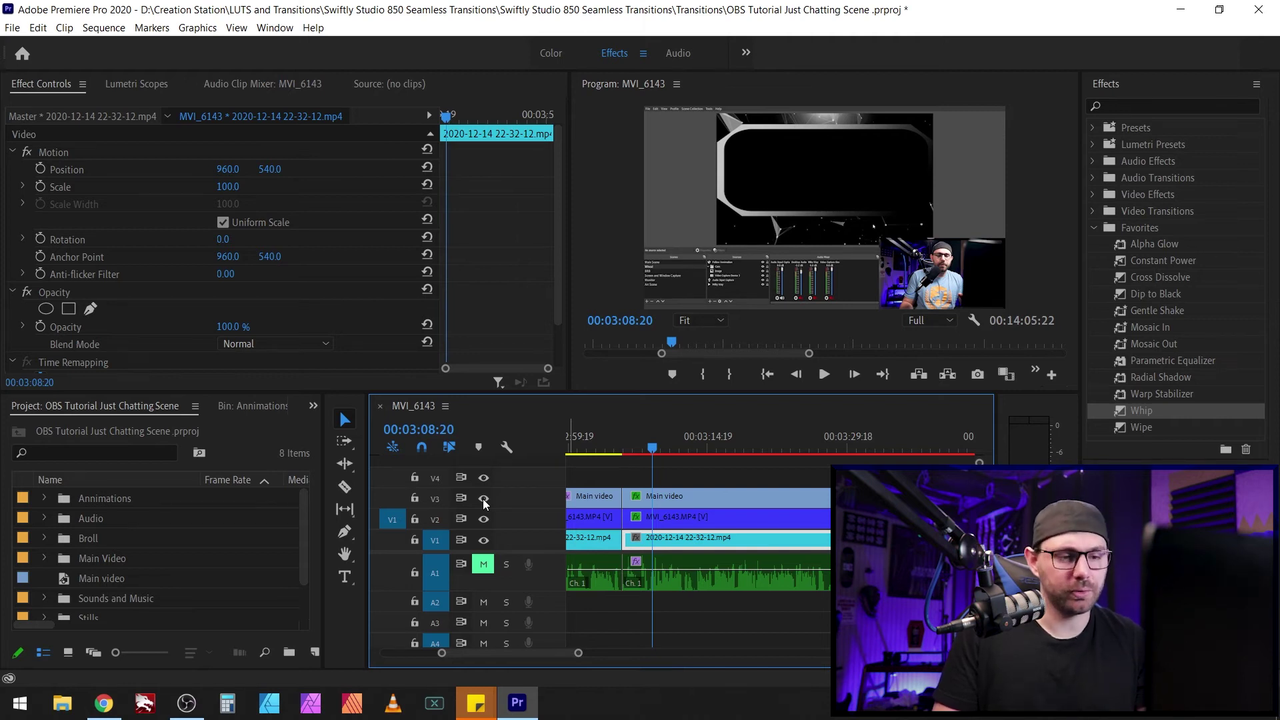
# Preview playback from about 3:05, check Main video after the cut, and zoom out.
pyautogui.click(620, 445)
pyautogui.press('space')
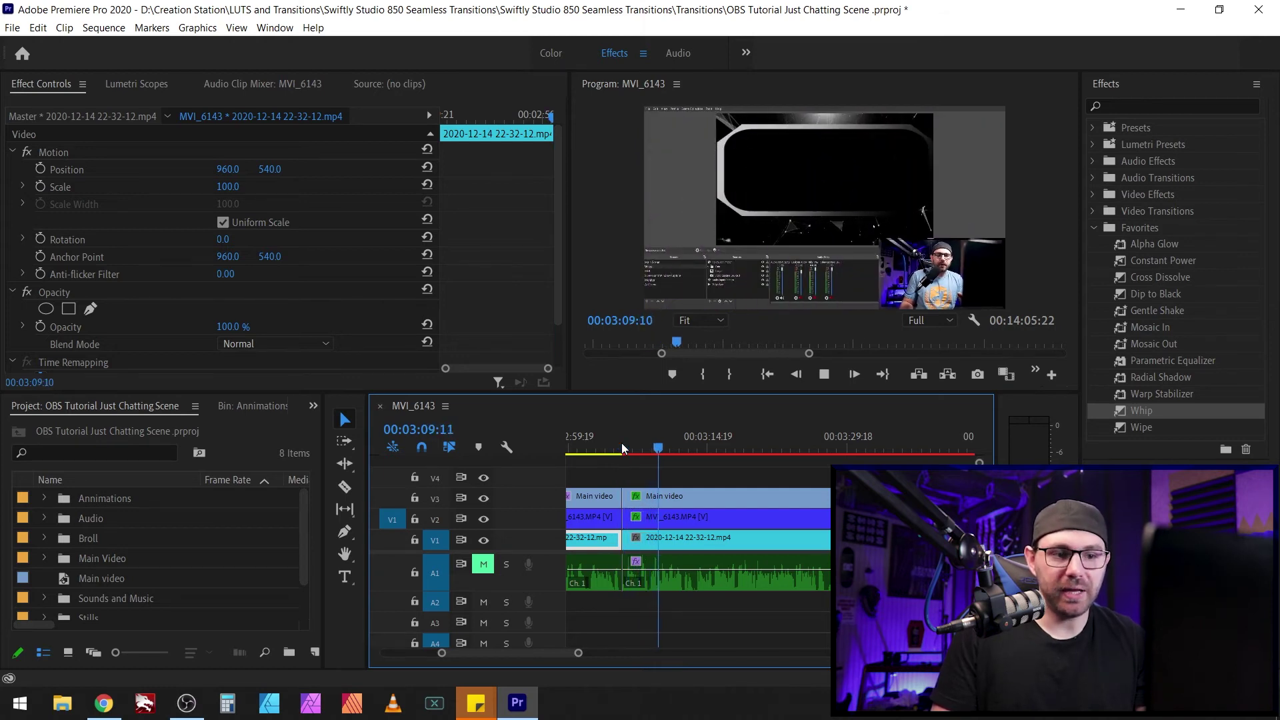
pyautogui.press('space')
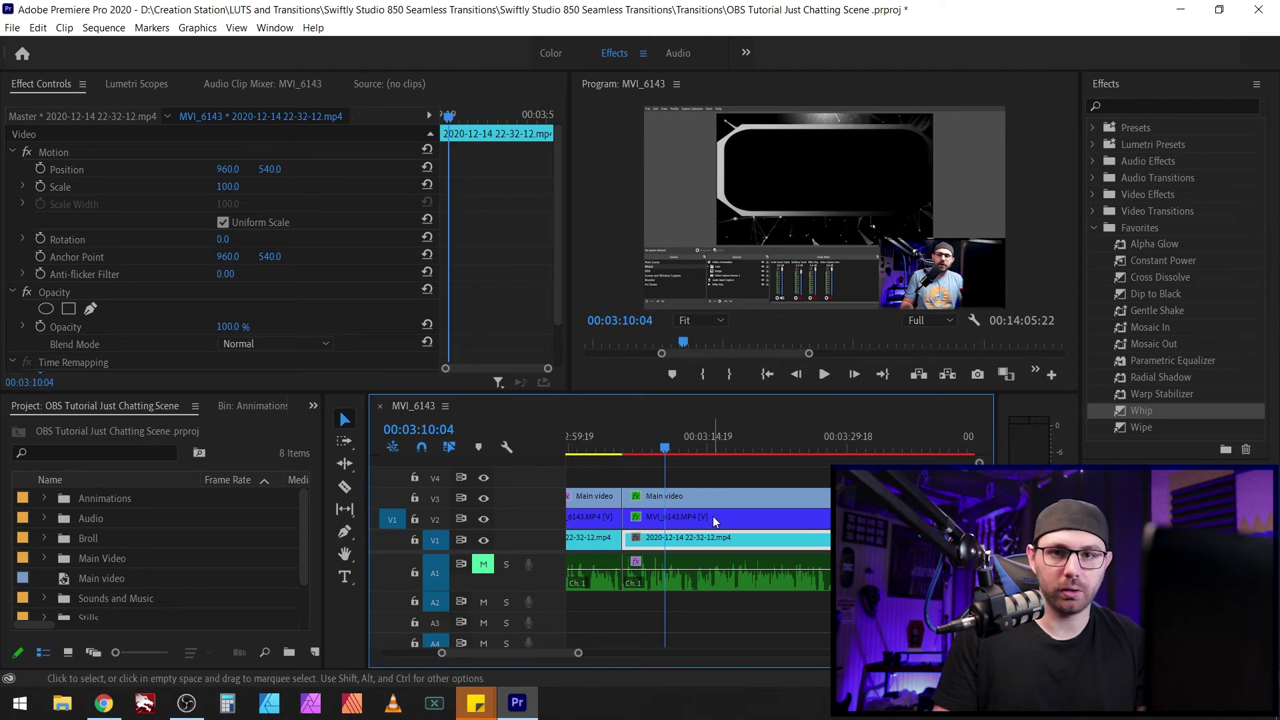
pyautogui.click(717, 495)
pyautogui.press('-')
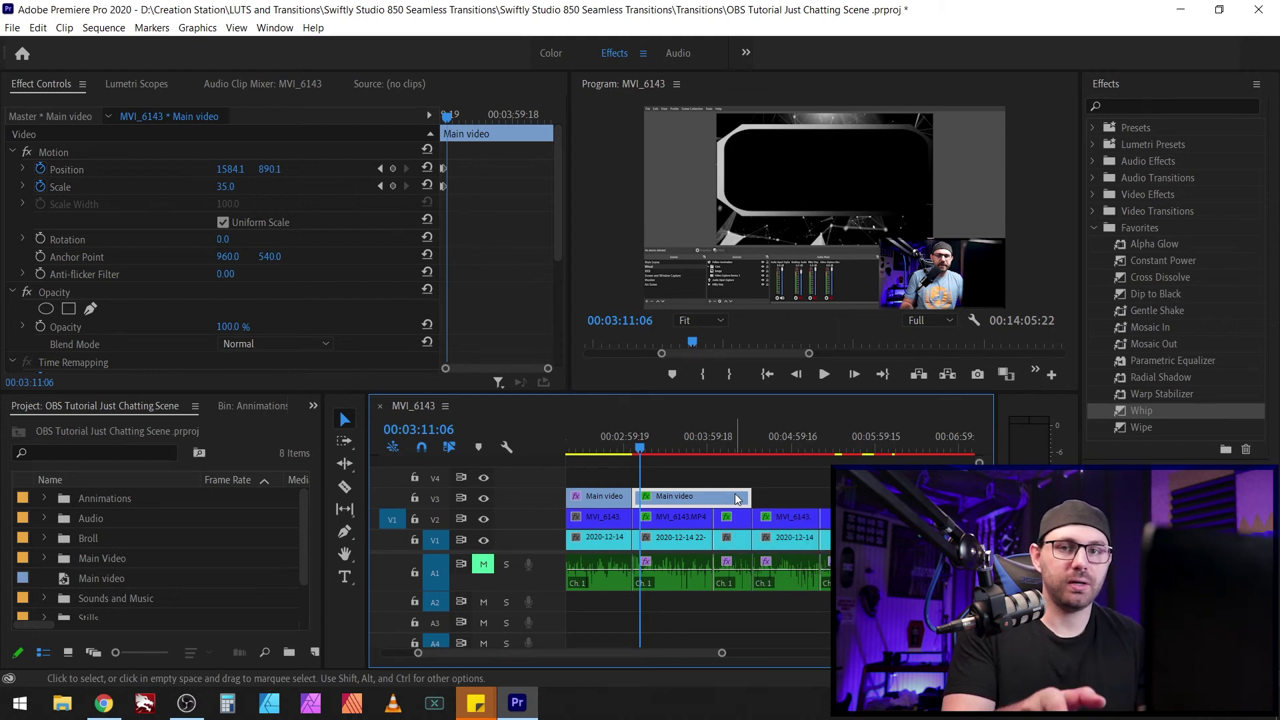
# Select and shift the later Main video layer, then inspect the V1 clip and MVI_6145 keyframes.
pyautogui.scroll(5, 807, 553)
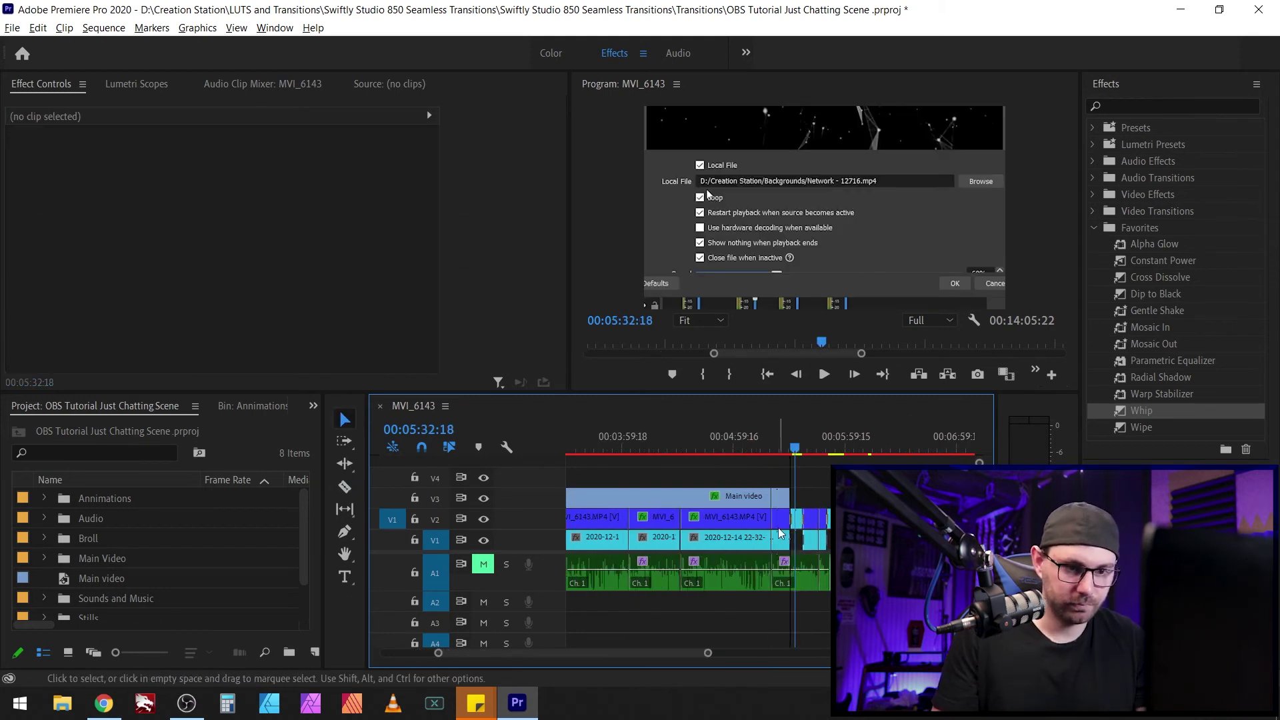
pyautogui.scroll(-2, 781, 533)
pyautogui.press('c')
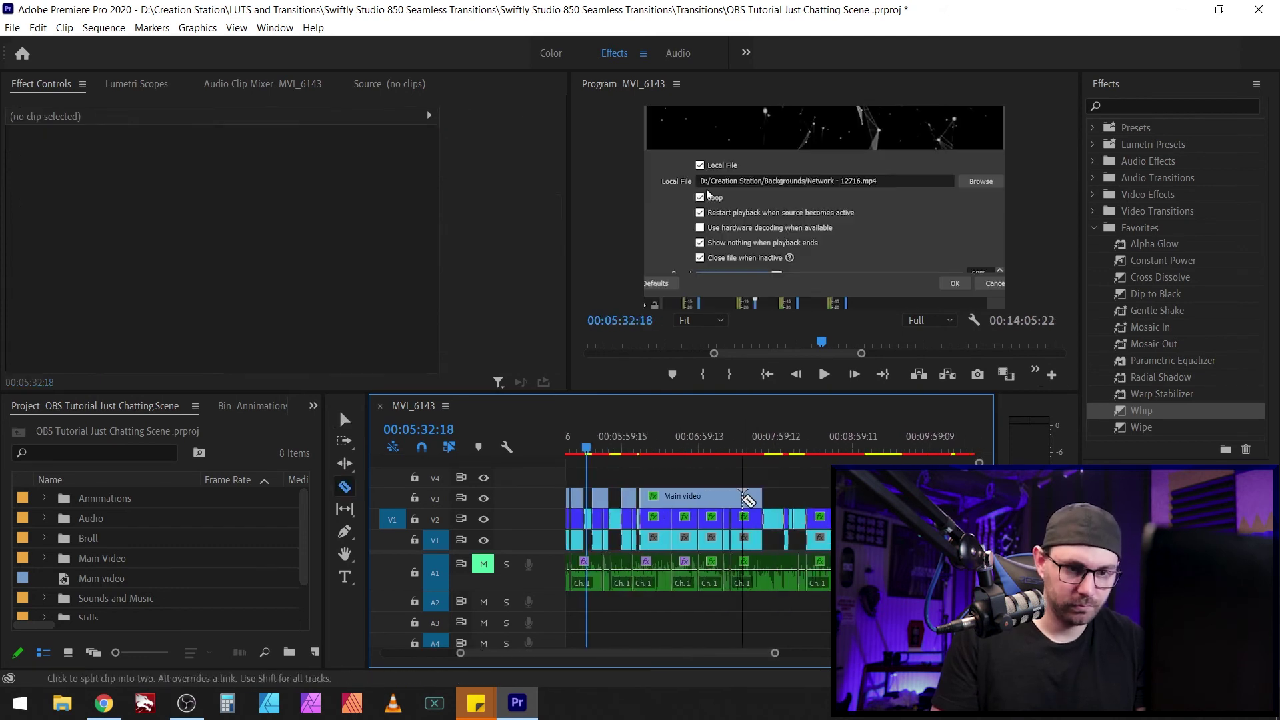
pyautogui.press('v')
pyautogui.click(748, 500)
pyautogui.scroll(3, 748, 500)
pyautogui.moveTo(748, 500); pyautogui.dragTo(816, 496)
pyautogui.click(645, 441)
pyautogui.click(733, 516)
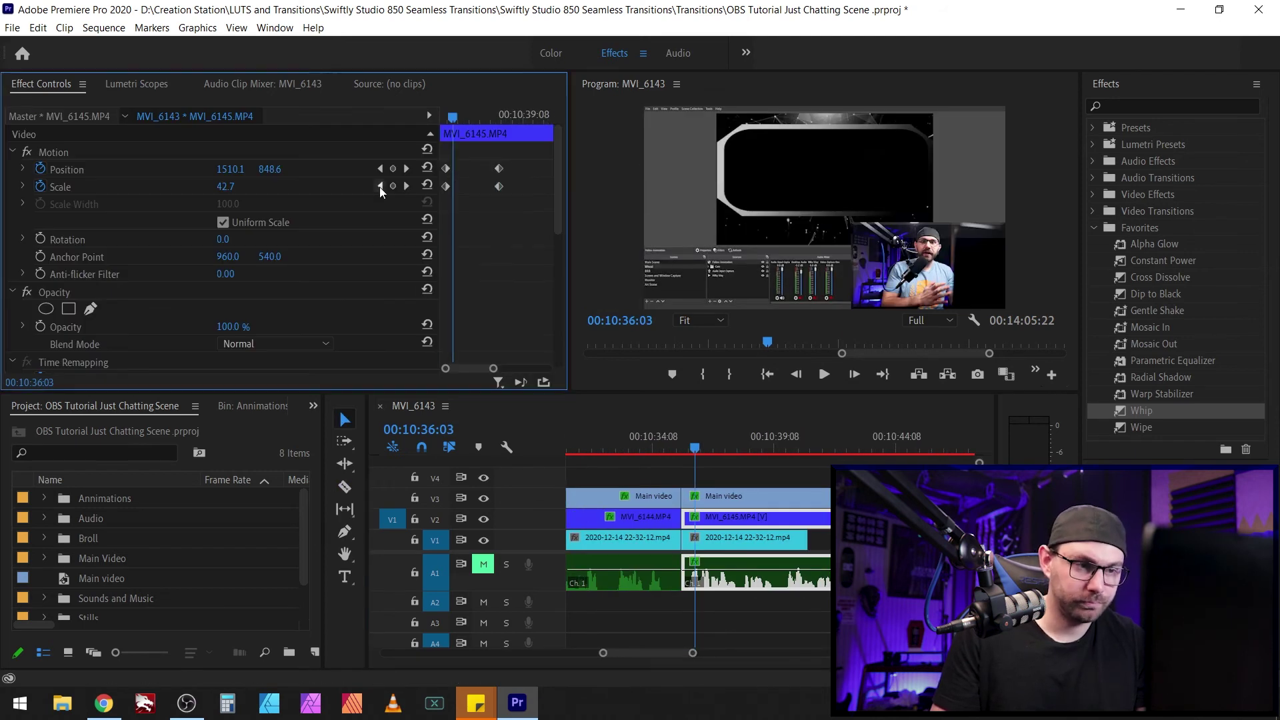
# Hide V3 to compare, zoom in near 10:37, and scrub Main video back to 10:36:09.
pyautogui.click(483, 498)
pyautogui.press('\\')
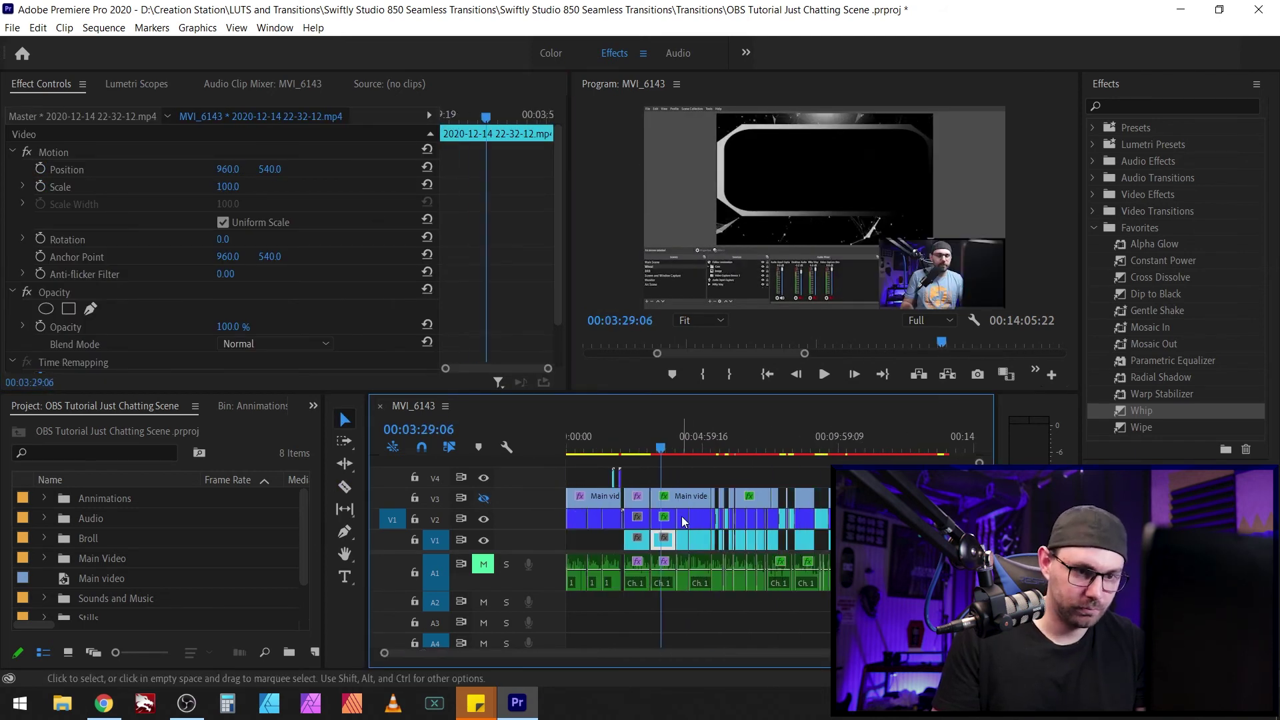
pyautogui.press('\\')
pyautogui.press('Down')
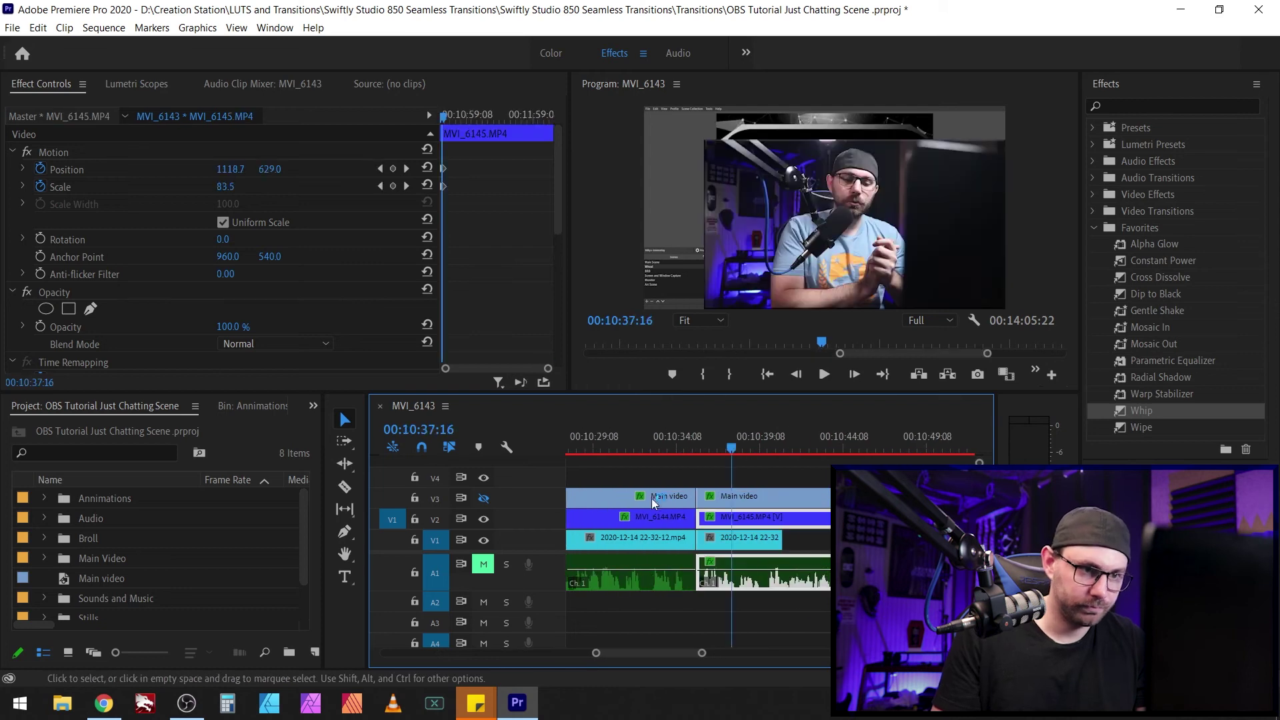
pyautogui.click(654, 501)
pyautogui.click(483, 497)
pyautogui.moveTo(731, 447); pyautogui.dragTo(702, 445)
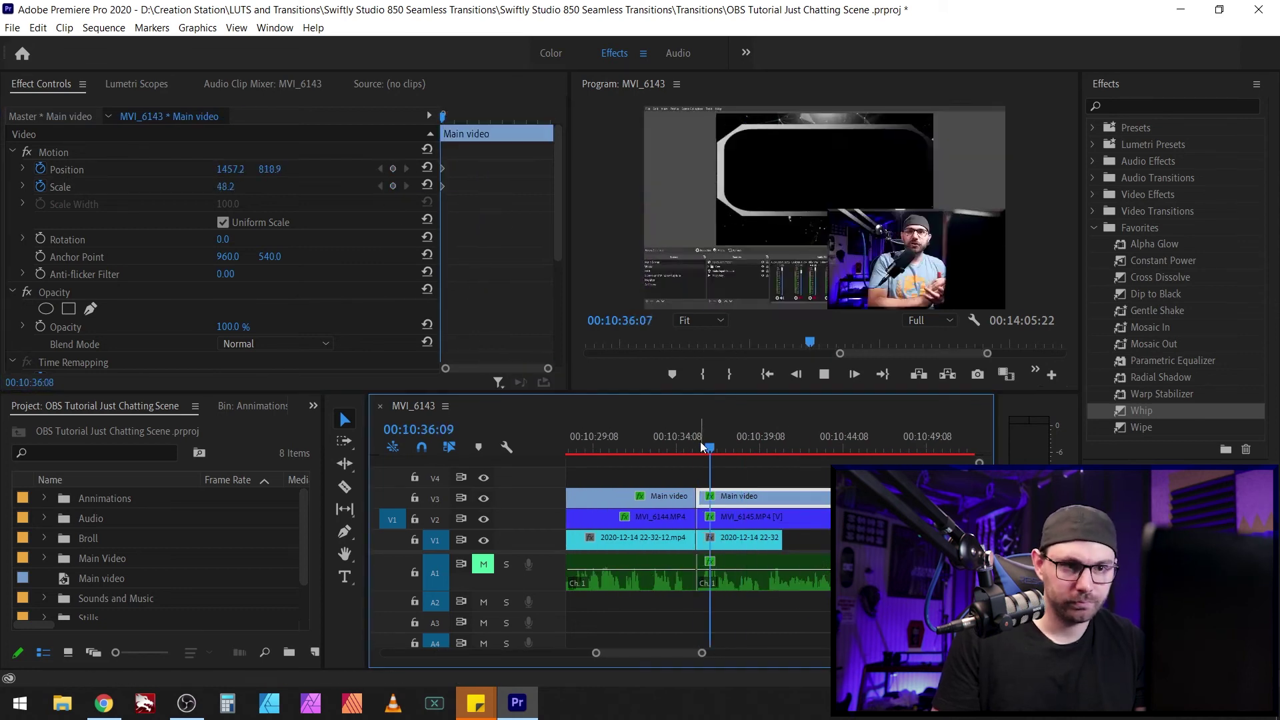